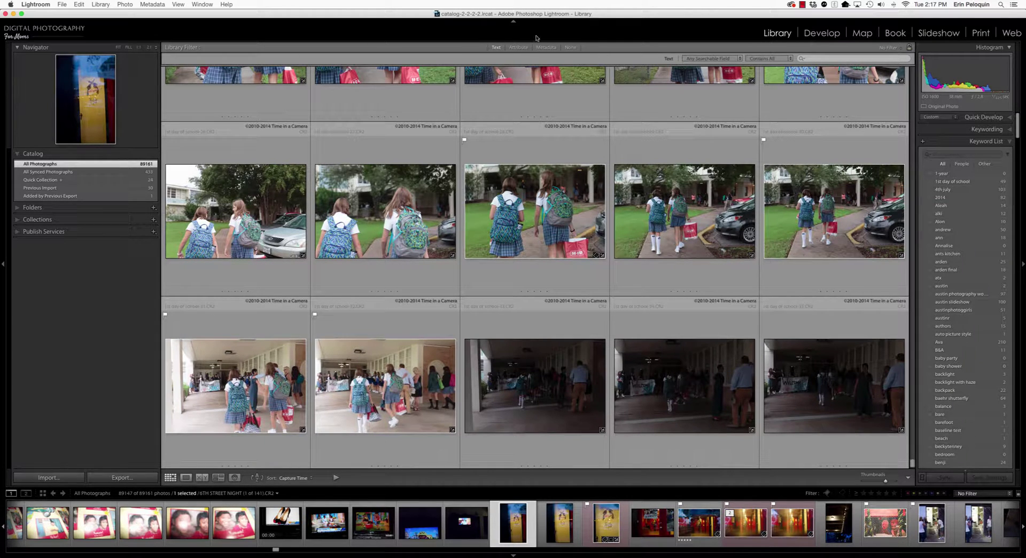
Show the Library Filter bar using the backslash shortcut.
{"action": "key", "text": "backslash"}
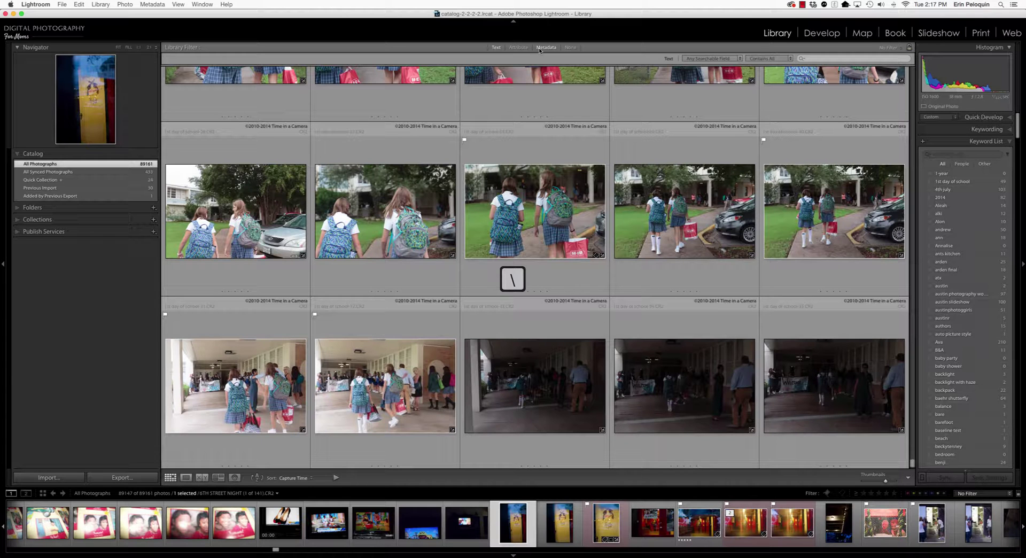
{"action": "key", "text": "backslash"}
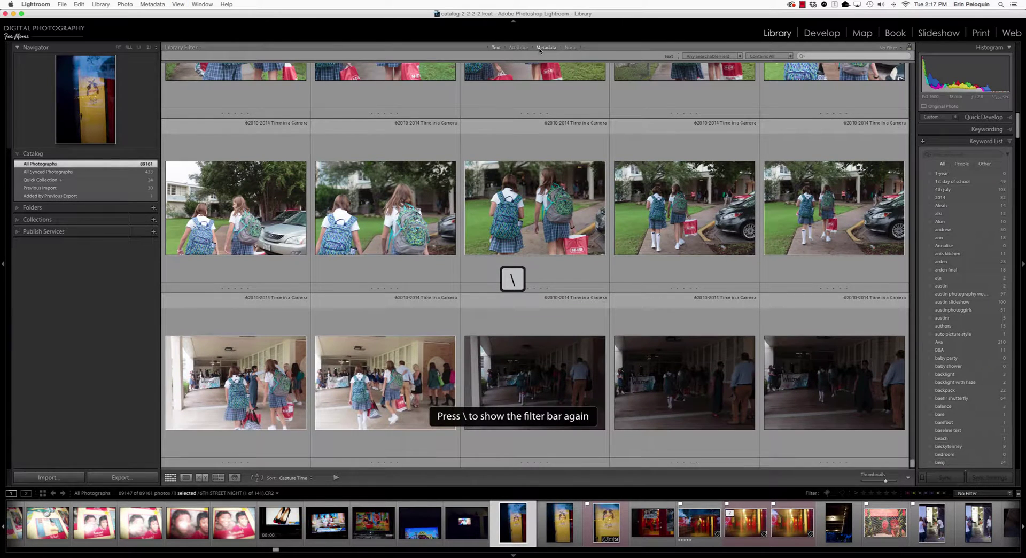
{"action": "key", "text": "backslash"}
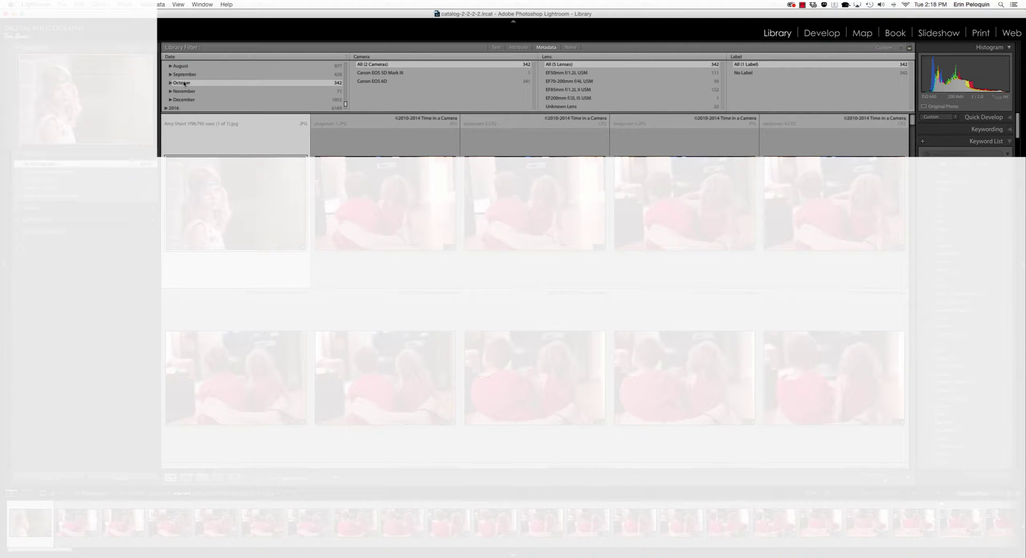
Extend the Date filter from October through 2016, widening the grid to 7,635 photos.
{"action": "scroll", "coordinate": [180, 94], "scroll_direction": "down", "scroll_amount": 2}
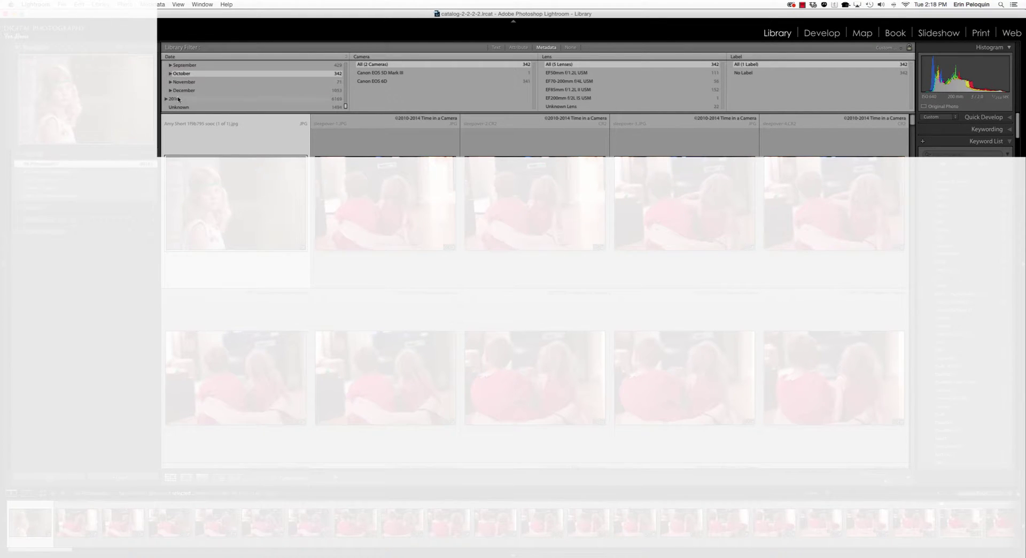
{"action": "left_click", "coordinate": [177, 100], "text": "shift"}
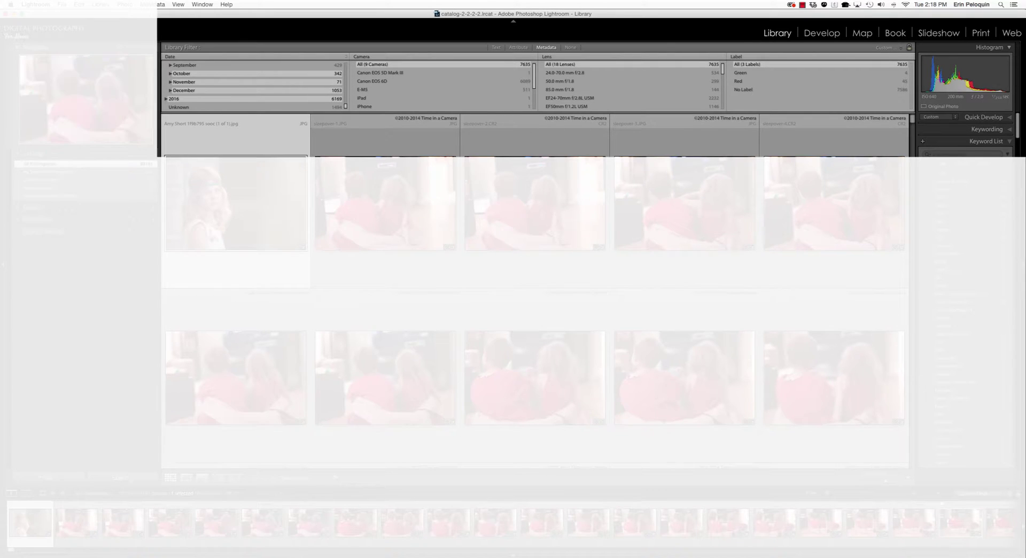
{"action": "scroll", "coordinate": [343, 377], "scroll_direction": "down", "scroll_amount": 8}
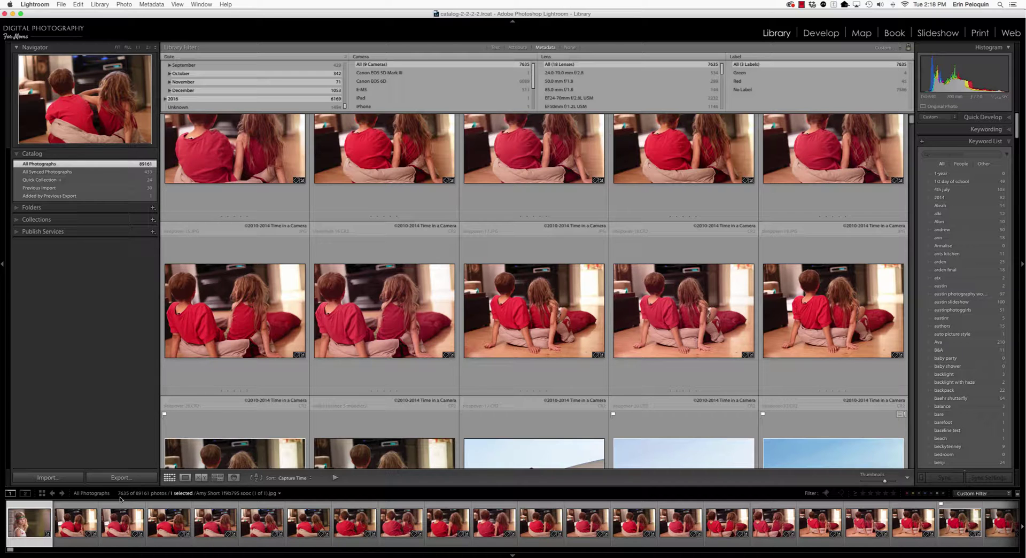
Add an Attribute filter for flagged (Pick) photos only, leaving 882 photos.
{"action": "left_click", "coordinate": [517, 47]}
{"action": "left_click", "coordinate": [698, 58]}
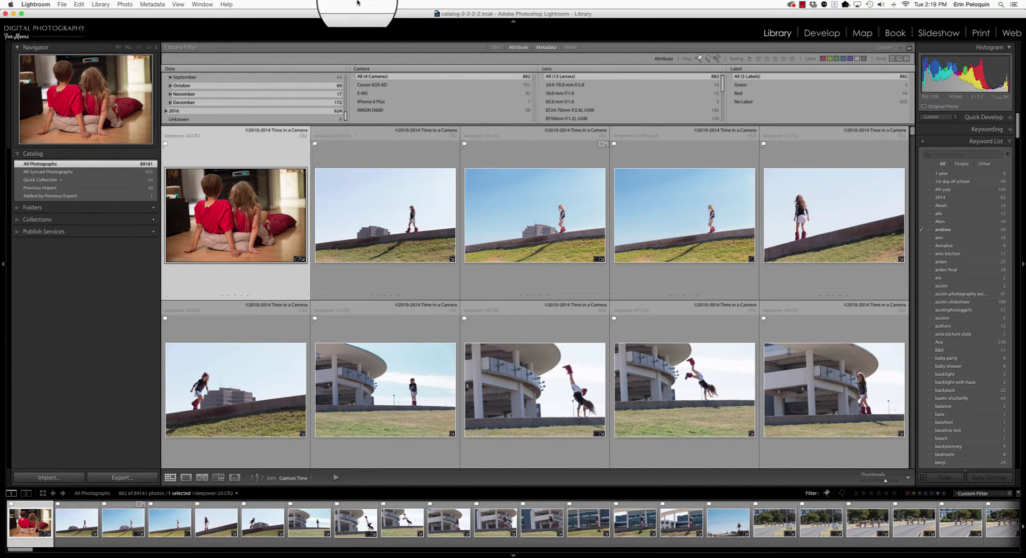
Tag the two-children photo with the keyword printlabexport082016 in the Keywording panel.
{"action": "scroll", "coordinate": [717, 259], "scroll_direction": "down", "scroll_amount": 1}
{"action": "left_click", "coordinate": [988, 129]}
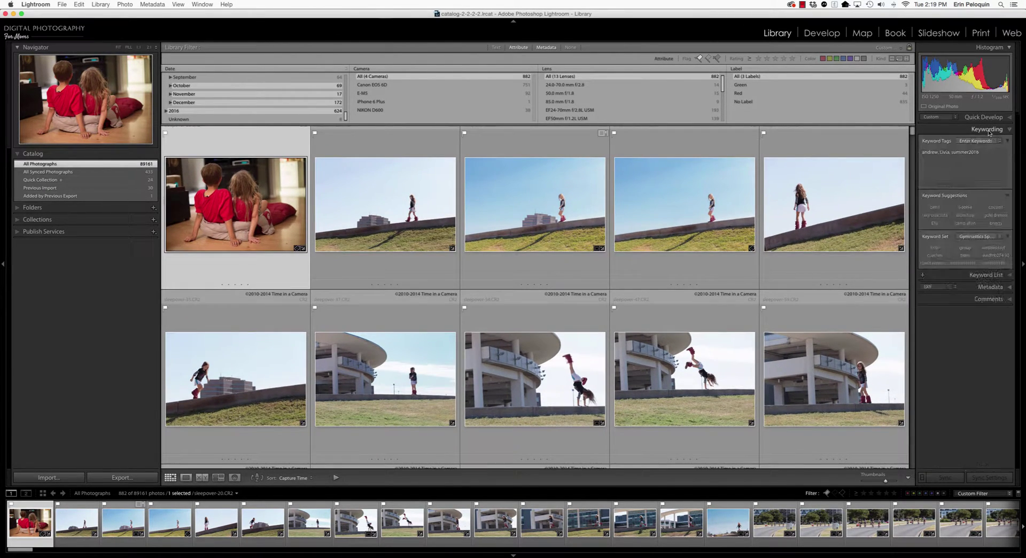
{"action": "left_click", "coordinate": [941, 182]}
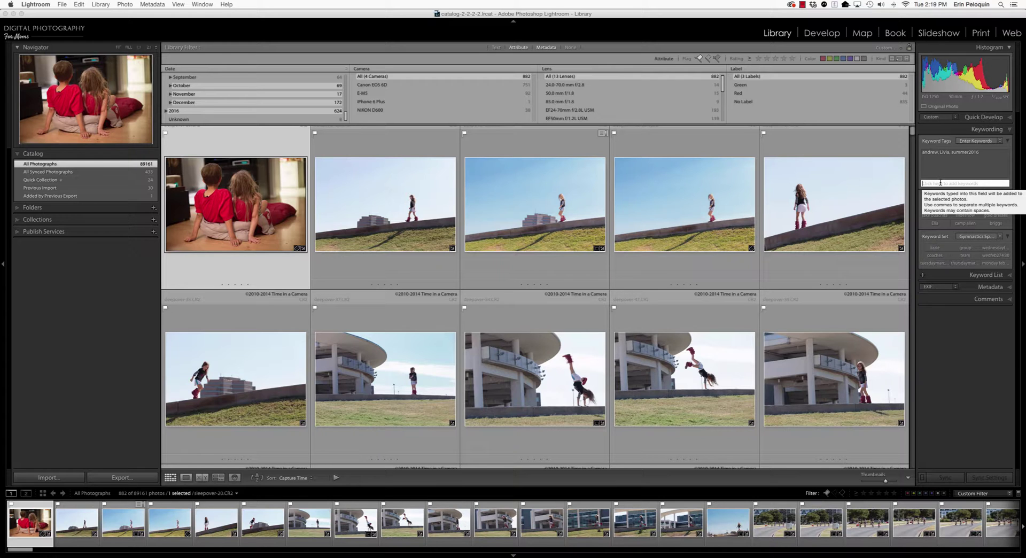
{"action": "type", "text": "printlabexport"}
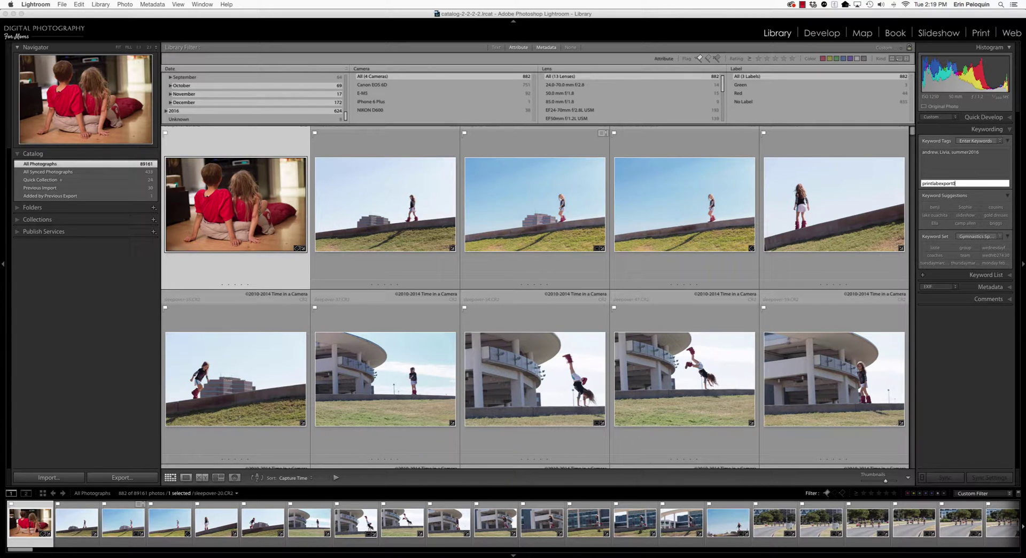
{"action": "type", "text": "082016"}
{"action": "key", "text": "Return"}
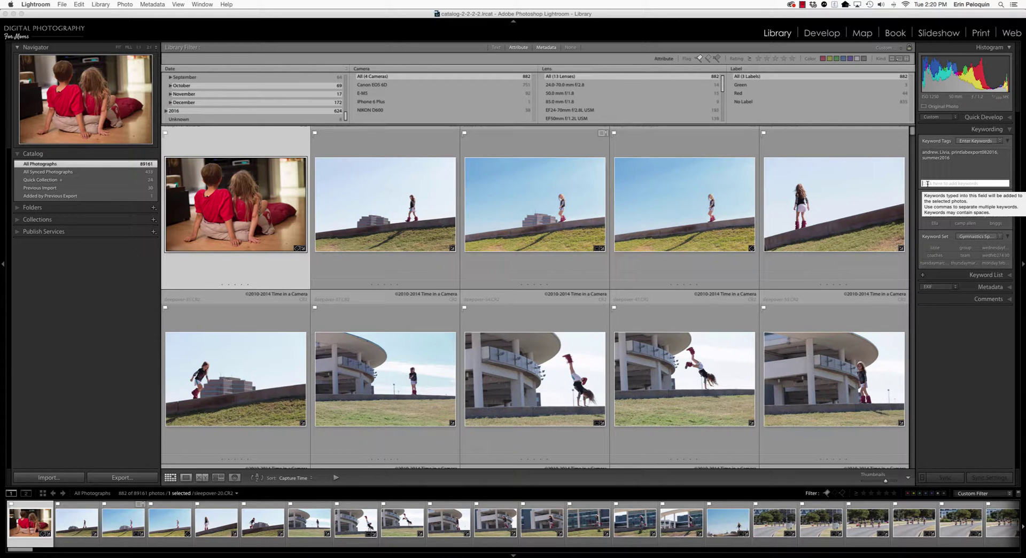
{"action": "left_click", "coordinate": [789, 224]}
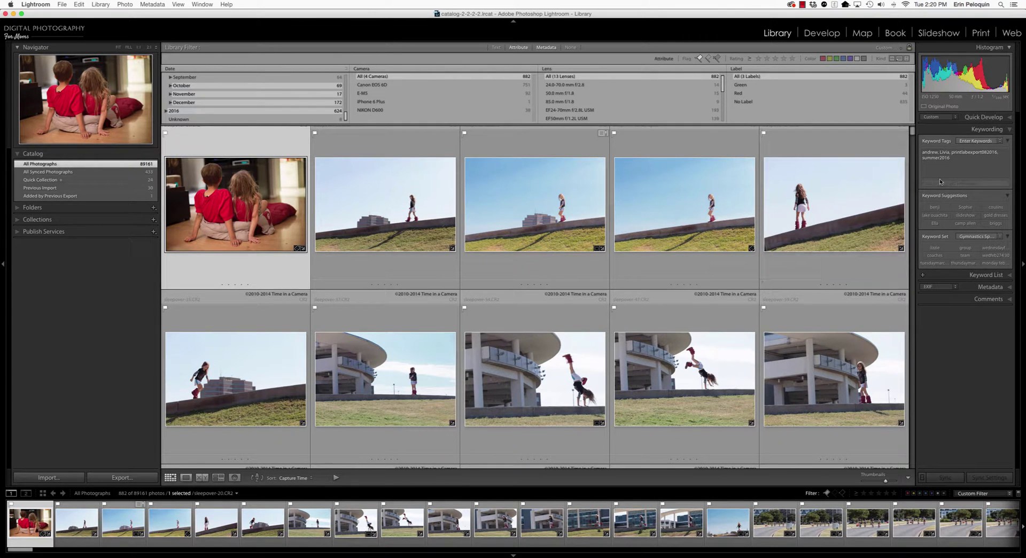
Tag the two men's cycling photo with printlabexport082016 using keyword autocomplete.
{"action": "scroll", "coordinate": [623, 291], "scroll_direction": "down", "scroll_amount": 10}
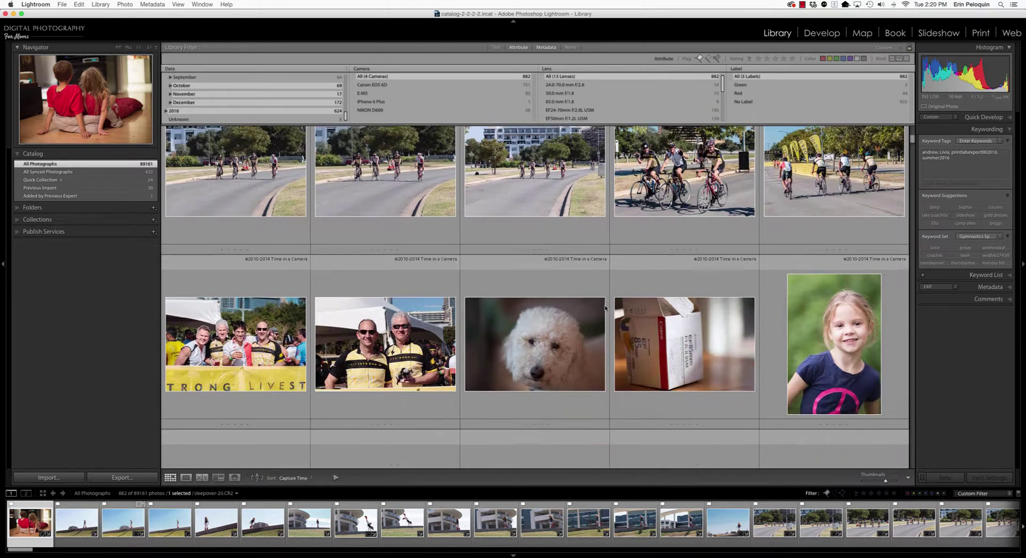
{"action": "right_click", "coordinate": [386, 309]}
{"action": "left_click", "coordinate": [352, 277]}
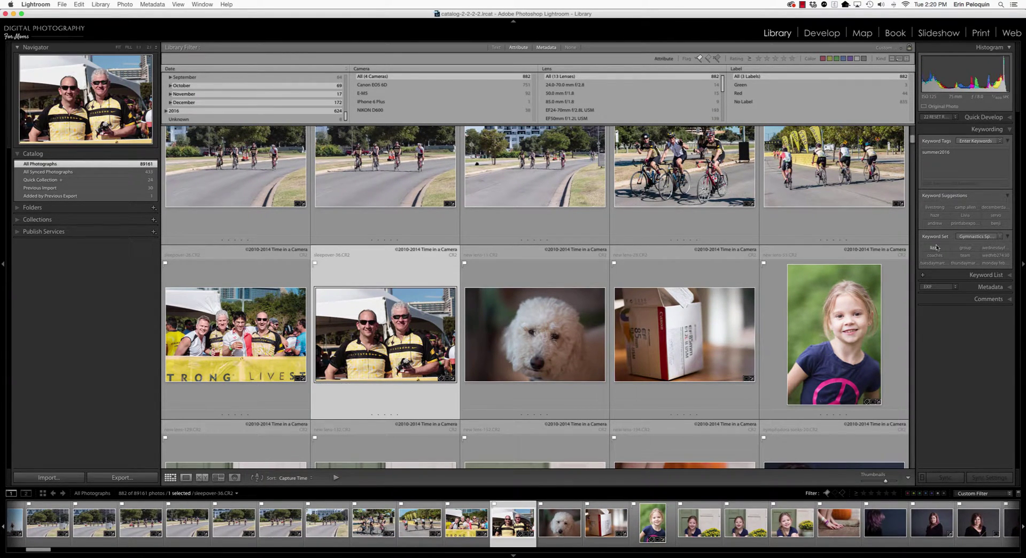
{"action": "right_click", "coordinate": [364, 257]}
{"action": "left_click", "coordinate": [323, 272]}
{"action": "scroll", "coordinate": [535, 321], "scroll_direction": "up", "scroll_amount": 1}
{"action": "left_click", "coordinate": [950, 183]}
{"action": "type", "text": "print"}
{"action": "key", "text": "Down"}
{"action": "key", "text": "Return"}
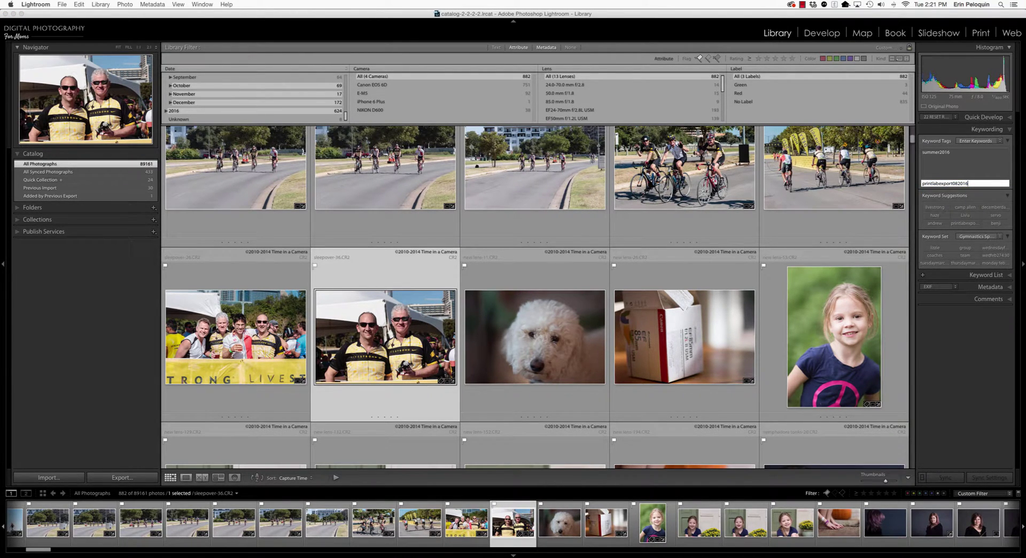
{"action": "key", "text": "Return"}
Tag the girl's portrait with printlabexport082016 and copy the keyword for reuse.
{"action": "left_click", "coordinate": [801, 317]}
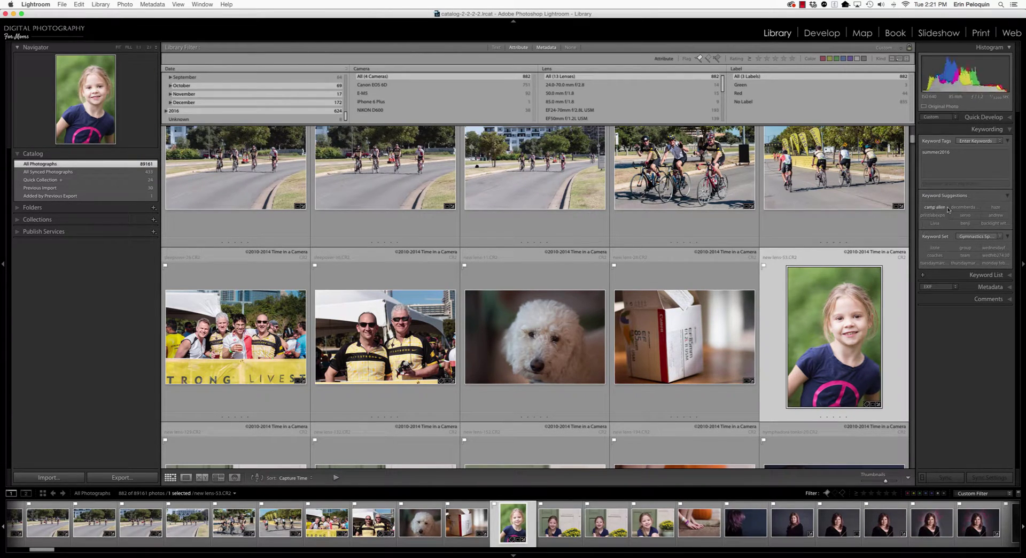
{"action": "left_click", "coordinate": [936, 184]}
{"action": "type", "text": "printlabexport082016"}
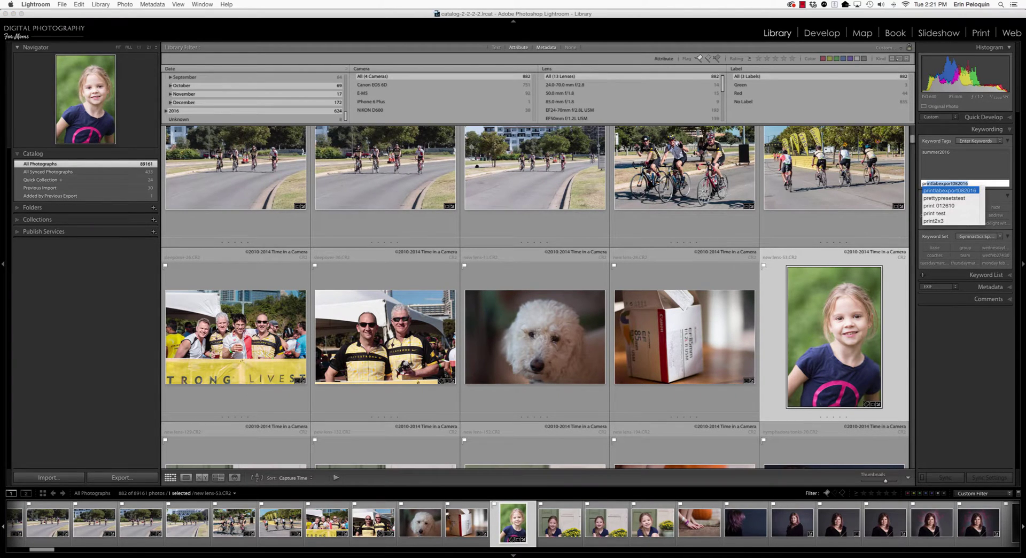
{"action": "key", "text": "super+a"}
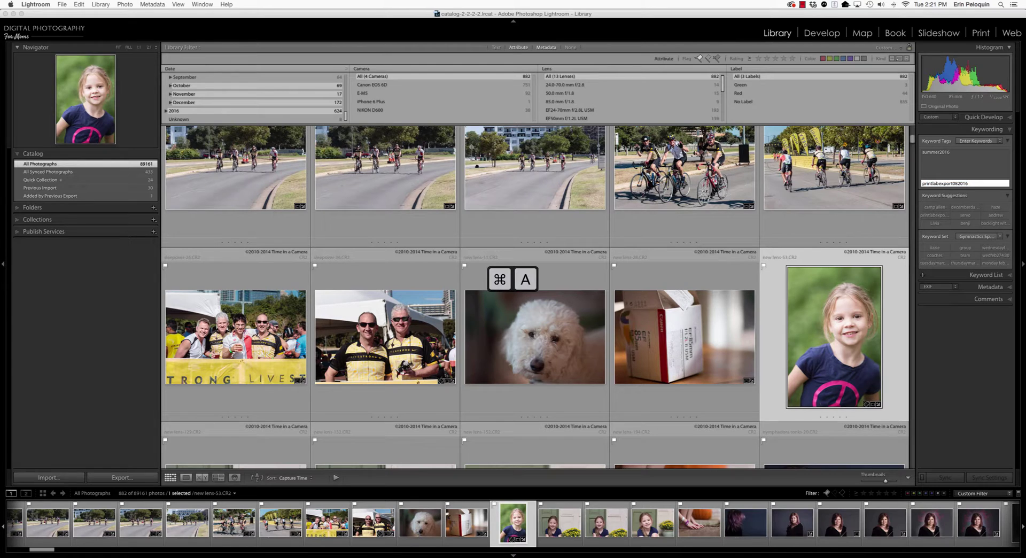
{"action": "key", "text": "super+a"}
{"action": "key", "text": "super+c"}
{"action": "key", "text": "Return"}
{"action": "scroll", "coordinate": [829, 305], "scroll_direction": "down", "scroll_amount": 10}
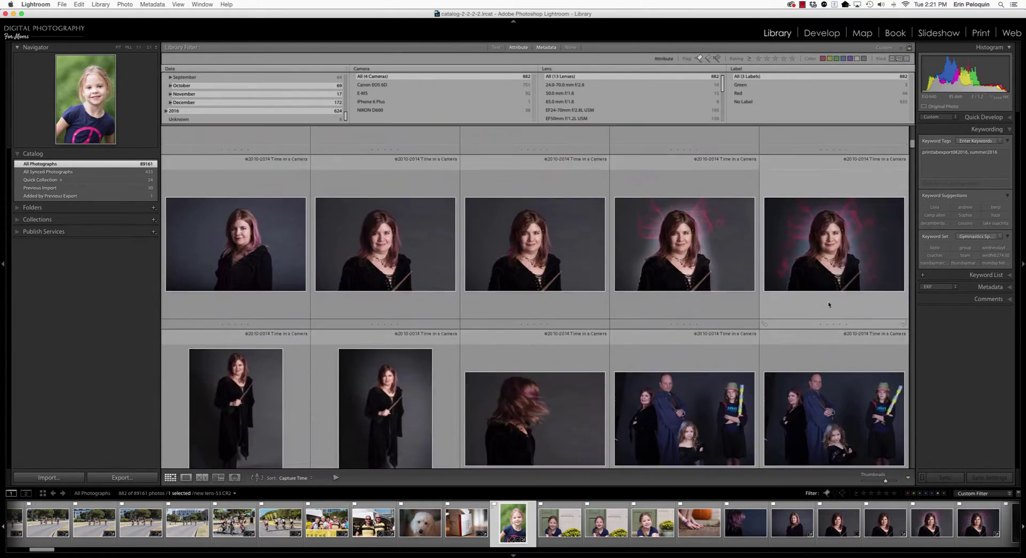
Paste the printlabexport082016 keyword onto the family costume photo.
{"action": "scroll", "coordinate": [829, 304], "scroll_direction": "down", "scroll_amount": 15}
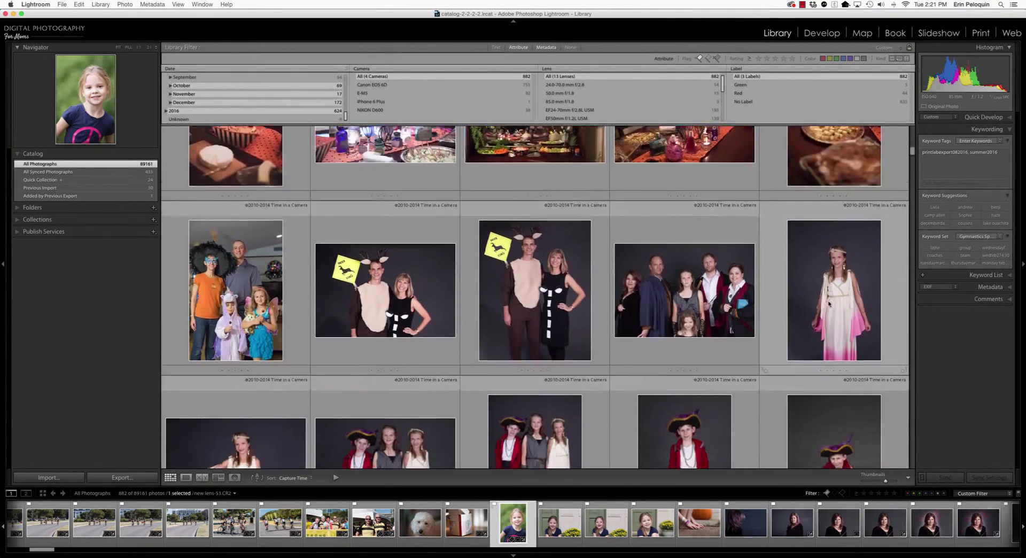
{"action": "scroll", "coordinate": [829, 304], "scroll_direction": "down", "scroll_amount": 3}
{"action": "left_click", "coordinate": [706, 257]}
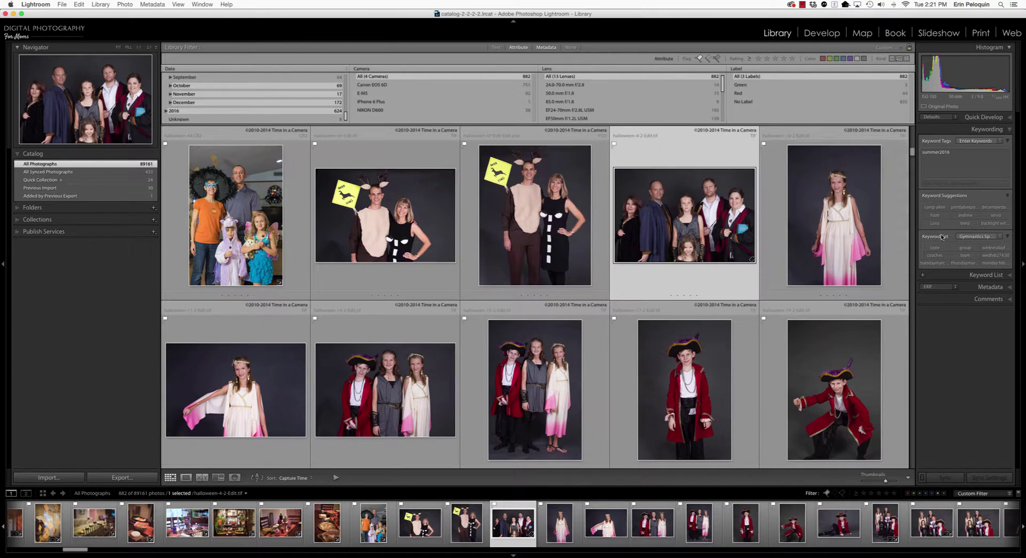
{"action": "left_click", "coordinate": [948, 183]}
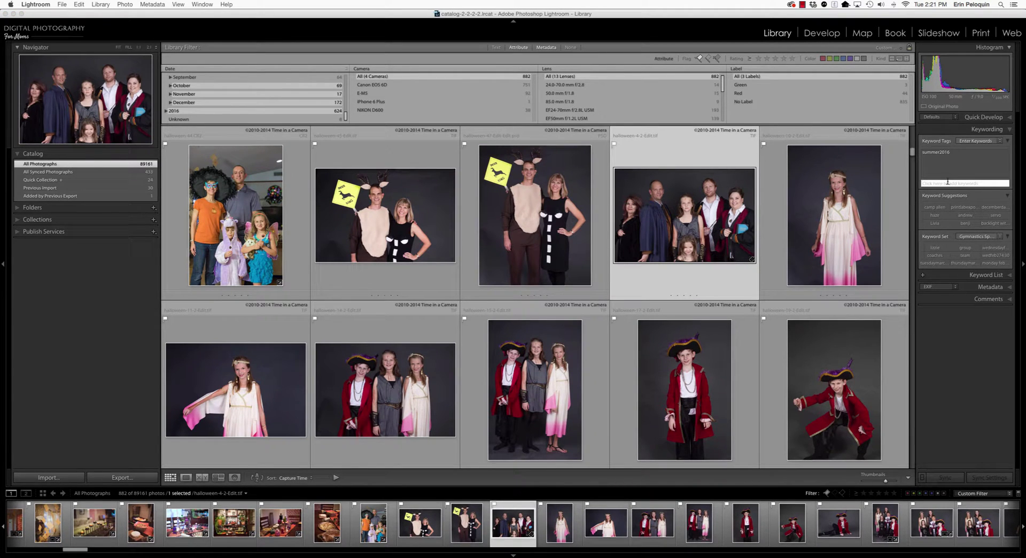
{"action": "key", "text": "super+v"}
{"action": "key", "text": "Return"}
Tag the upside-down gymnastics photo with the pasted printlabexport082016 keyword.
{"action": "scroll", "coordinate": [642, 384], "scroll_direction": "down", "scroll_amount": 2}
{"action": "scroll", "coordinate": [642, 383], "scroll_direction": "down", "scroll_amount": 15}
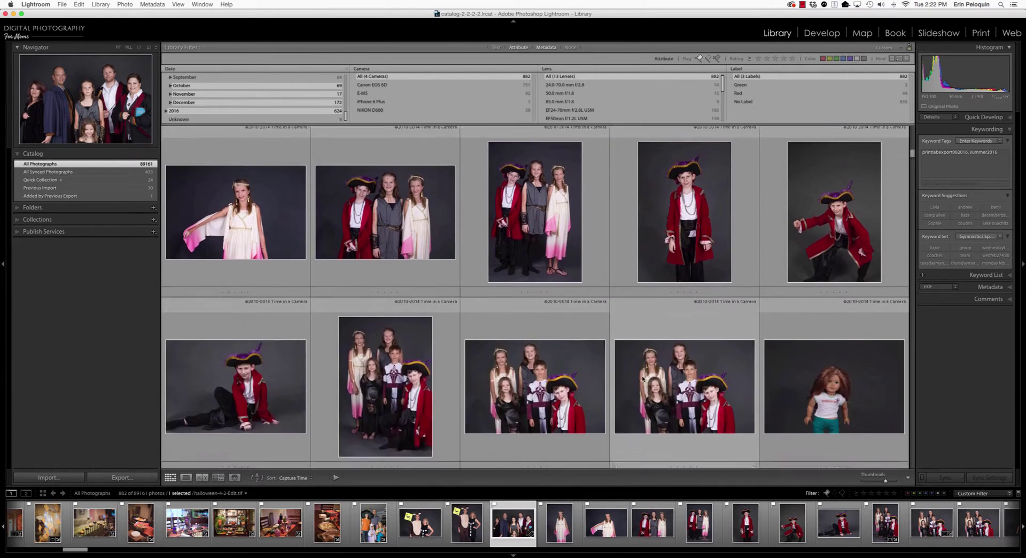
{"action": "scroll", "coordinate": [643, 379], "scroll_direction": "down", "scroll_amount": 15}
{"action": "scroll", "coordinate": [645, 376], "scroll_direction": "down", "scroll_amount": 15}
{"action": "scroll", "coordinate": [648, 335], "scroll_direction": "down", "scroll_amount": 15}
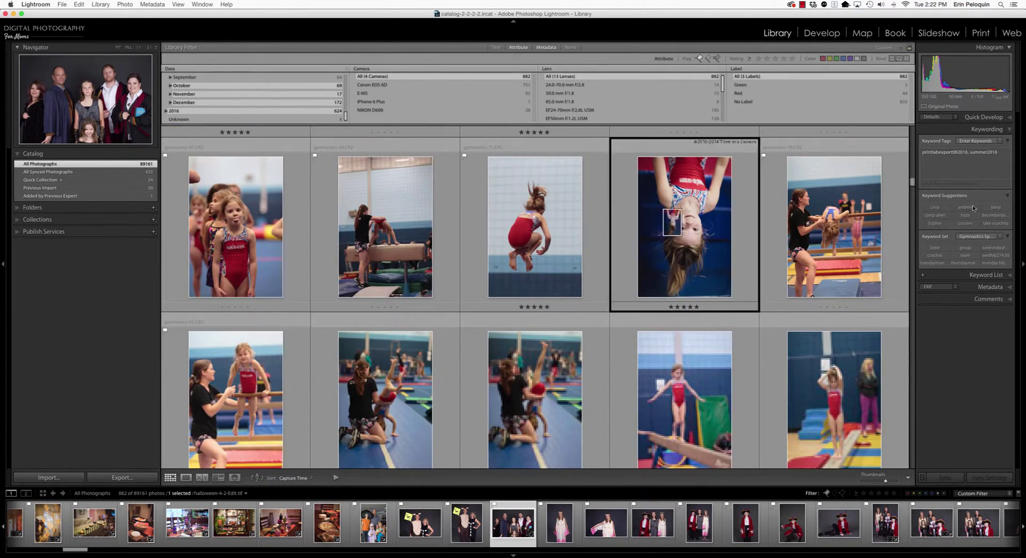
{"action": "left_click", "coordinate": [662, 198]}
{"action": "key", "text": "super+v"}
{"action": "key", "text": "Return"}
Tag the candy-cane Christmas photo and the girl portrait together with printlabexport082016.
{"action": "scroll", "coordinate": [260, 362], "scroll_direction": "down", "scroll_amount": 10}
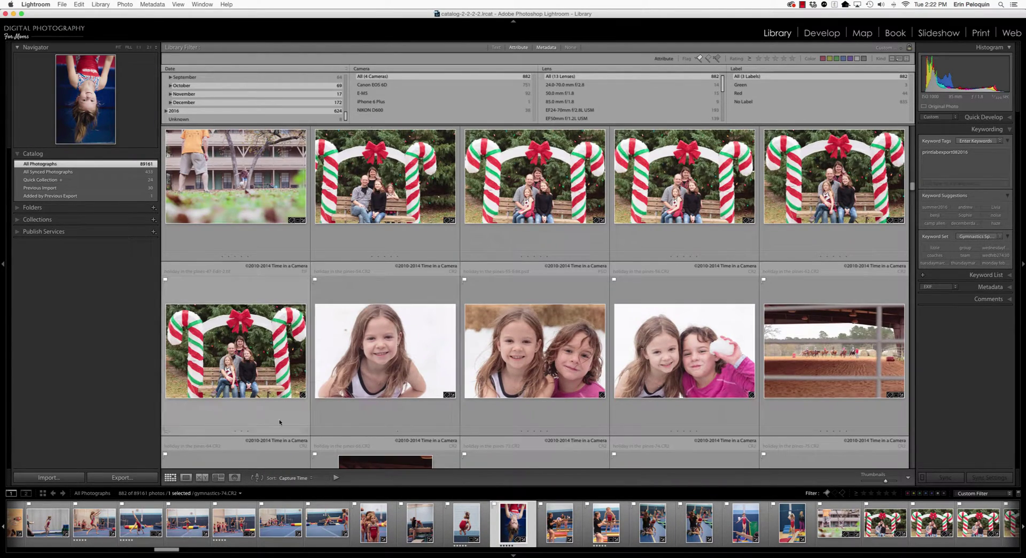
{"action": "left_click", "coordinate": [260, 361]}
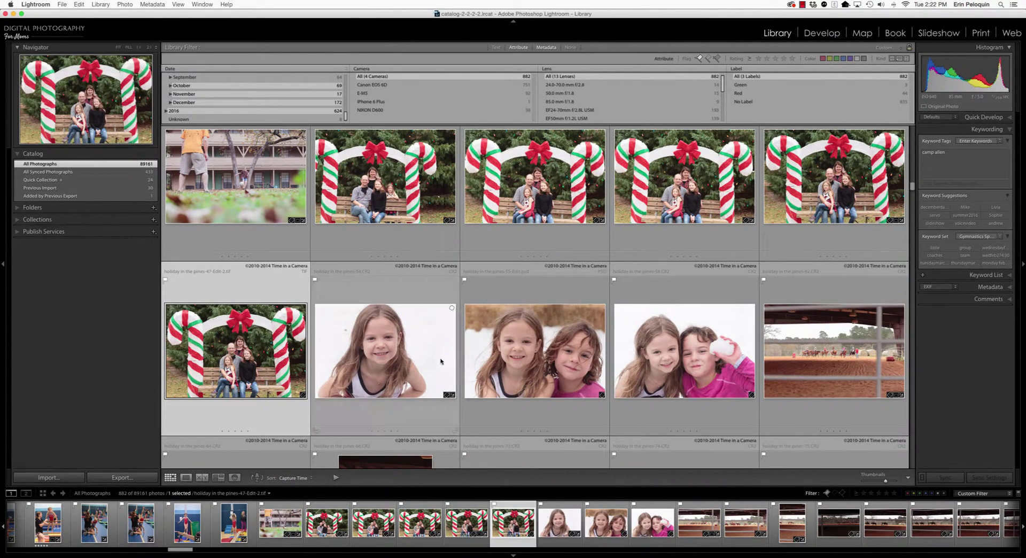
{"action": "left_click", "coordinate": [381, 383], "text": "super"}
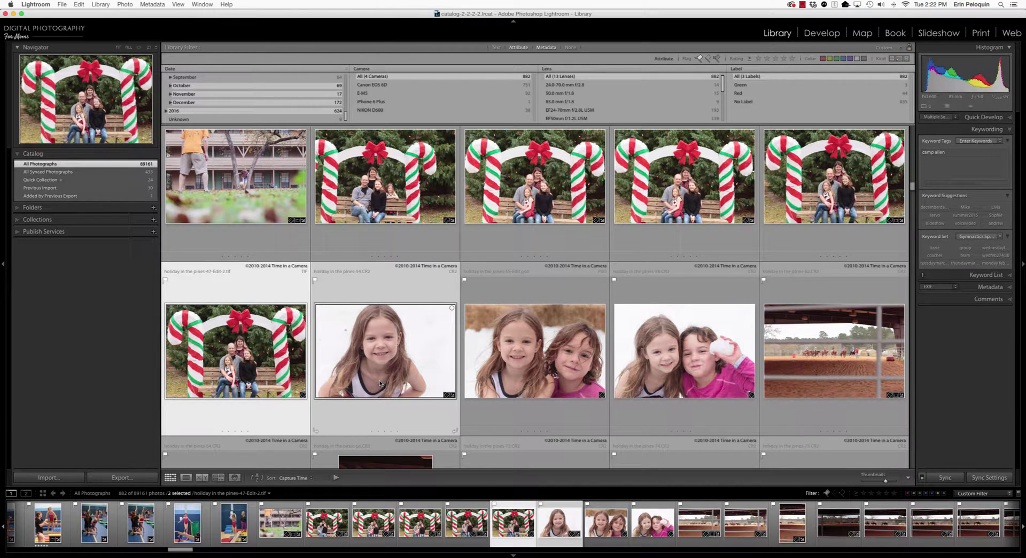
{"action": "left_click", "coordinate": [943, 184]}
{"action": "key", "text": "super+v"}
{"action": "key", "text": "Return"}
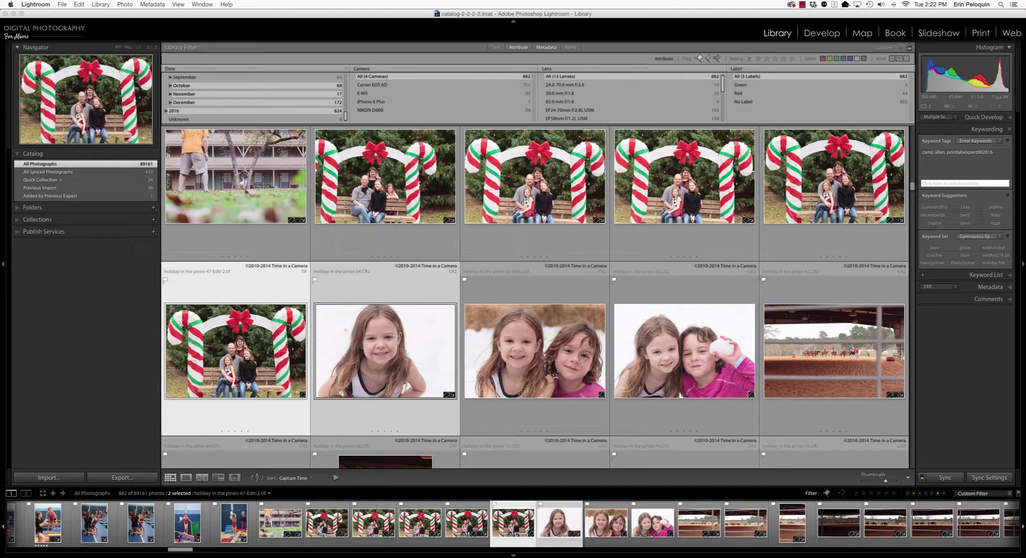
Find england-370 in the grid and apply the suggested printlabexport082016 keyword.
{"action": "scroll", "coordinate": [744, 317], "scroll_direction": "down", "scroll_amount": 10}
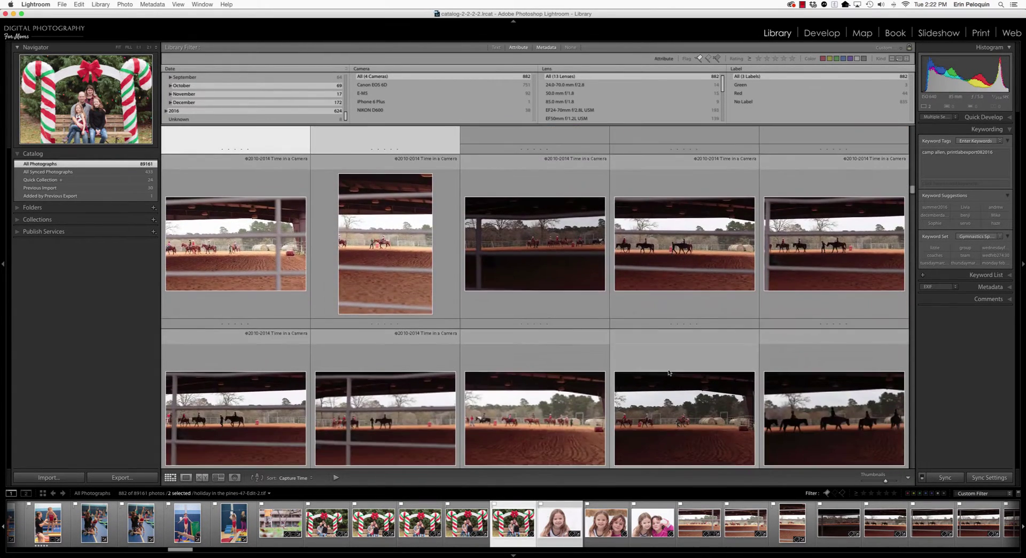
{"action": "right_click", "coordinate": [190, 313]}
{"action": "left_click", "coordinate": [275, 294]}
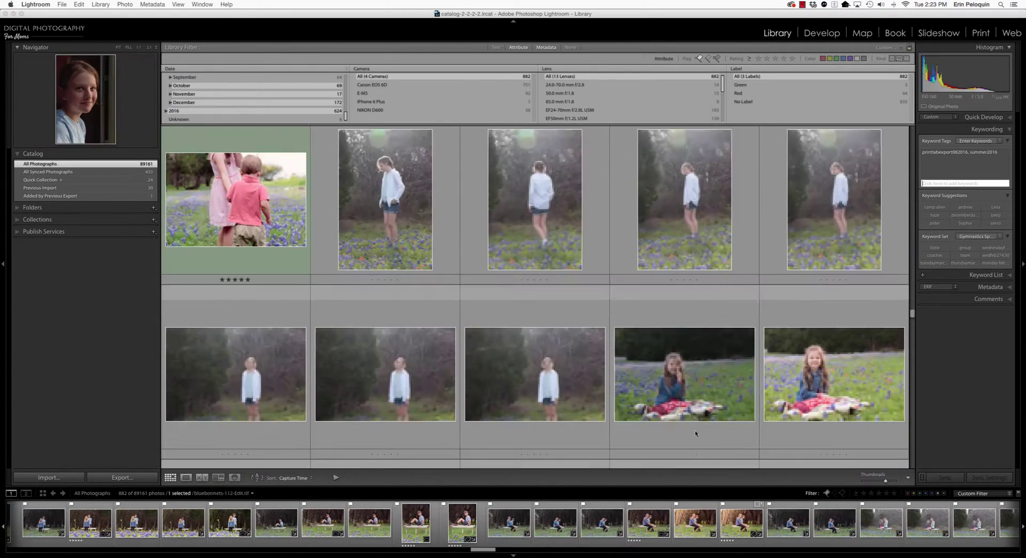
{"action": "scroll", "coordinate": [695, 431], "scroll_direction": "down", "scroll_amount": 4}
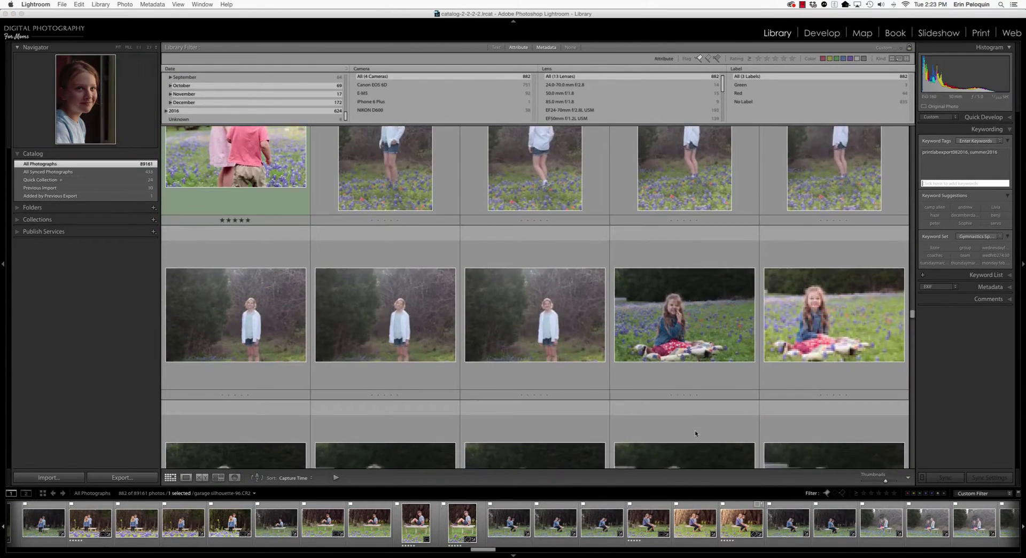
{"action": "scroll", "coordinate": [696, 427], "scroll_direction": "down", "scroll_amount": 15}
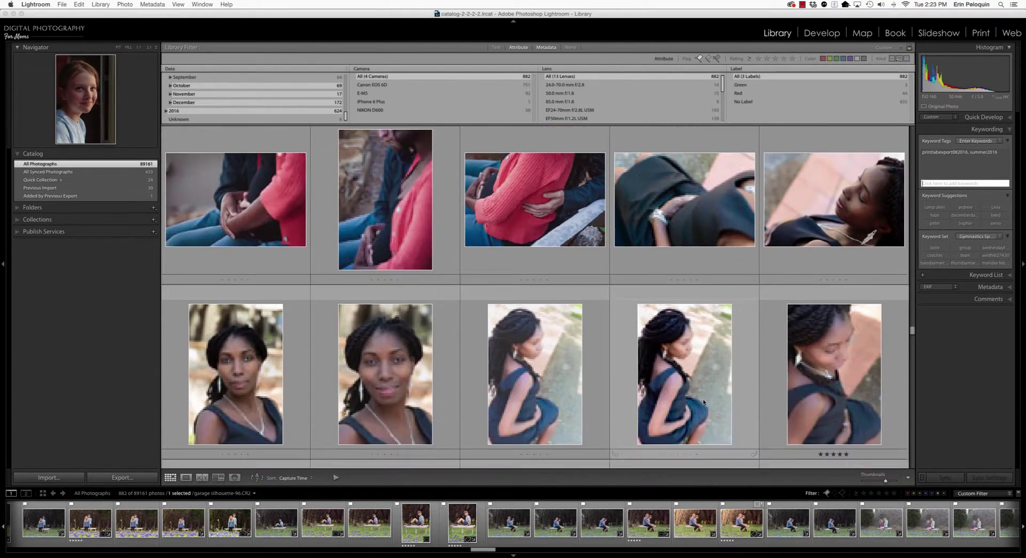
{"action": "scroll", "coordinate": [711, 392], "scroll_direction": "down", "scroll_amount": 10}
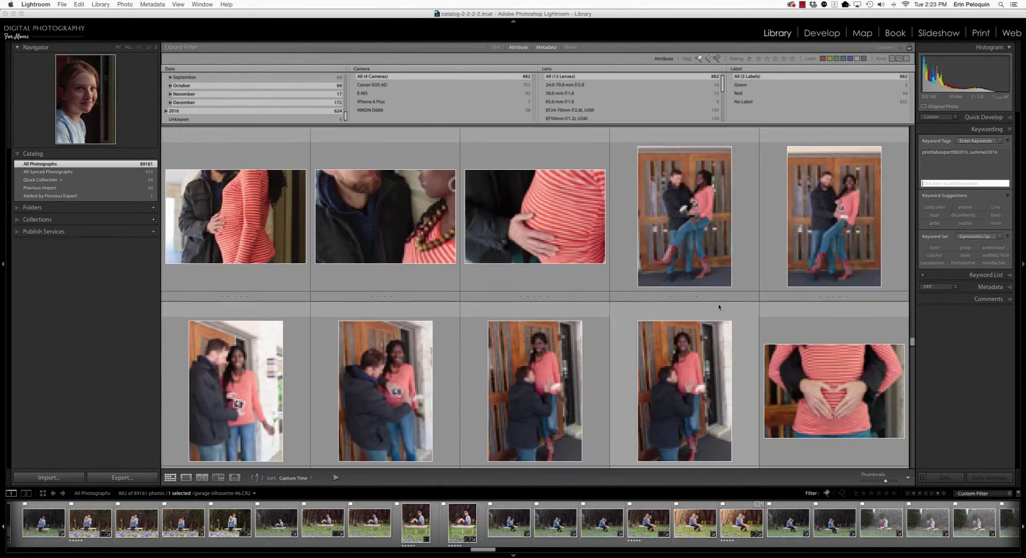
{"action": "scroll", "coordinate": [719, 307], "scroll_direction": "down", "scroll_amount": 8}
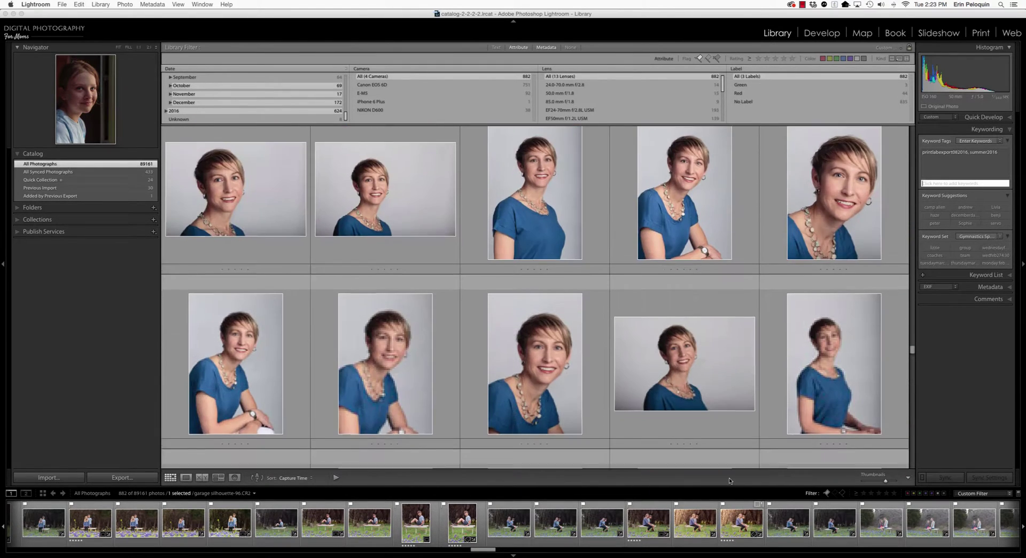
{"action": "scroll", "coordinate": [737, 422], "scroll_direction": "down", "scroll_amount": 8}
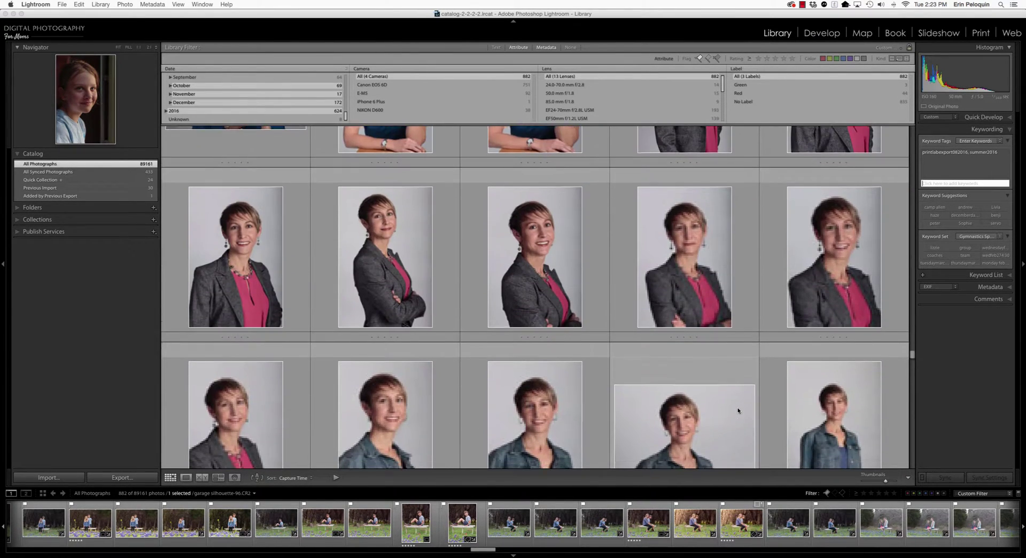
{"action": "scroll", "coordinate": [738, 410], "scroll_direction": "down", "scroll_amount": 10}
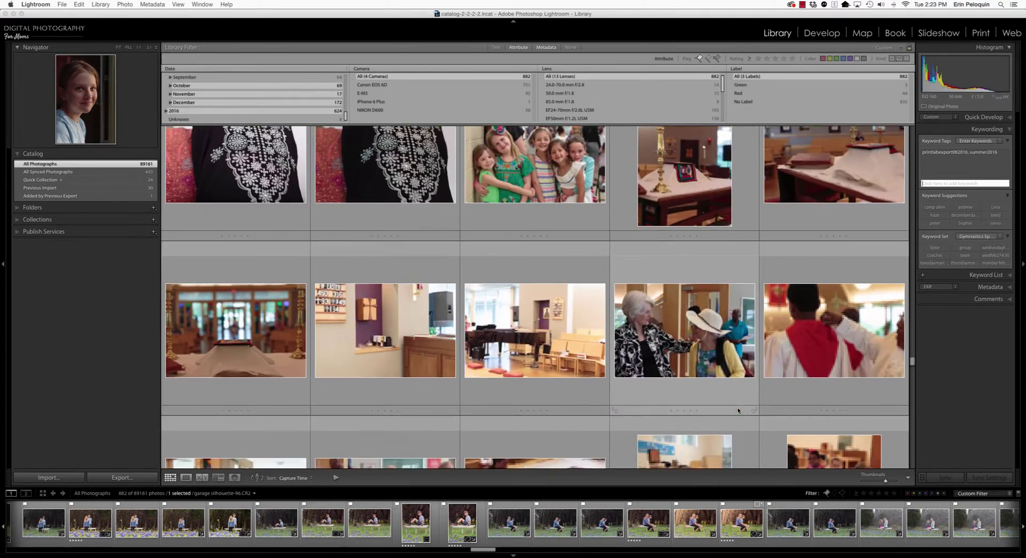
{"action": "scroll", "coordinate": [738, 410], "scroll_direction": "down", "scroll_amount": 10}
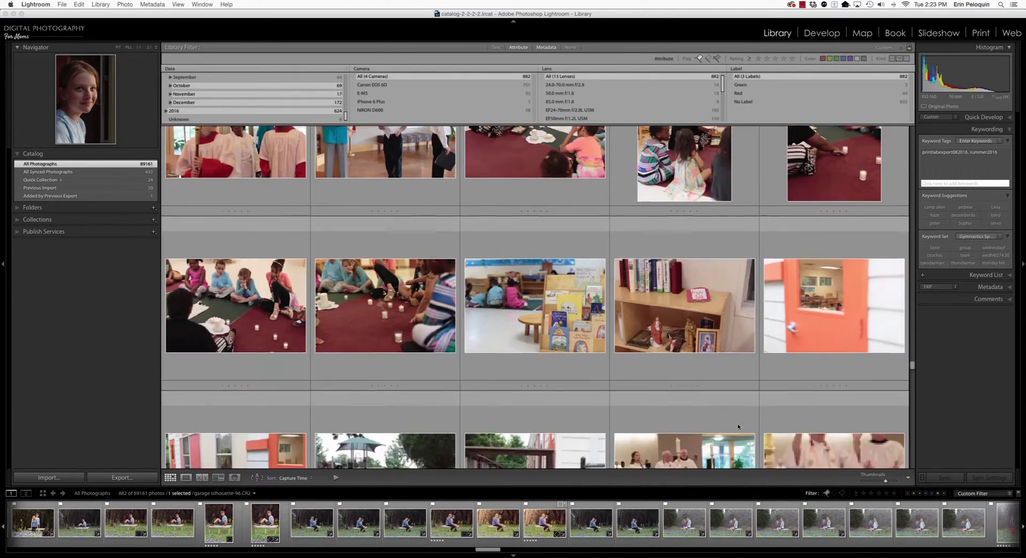
{"action": "scroll", "coordinate": [737, 426], "scroll_direction": "down", "scroll_amount": 10}
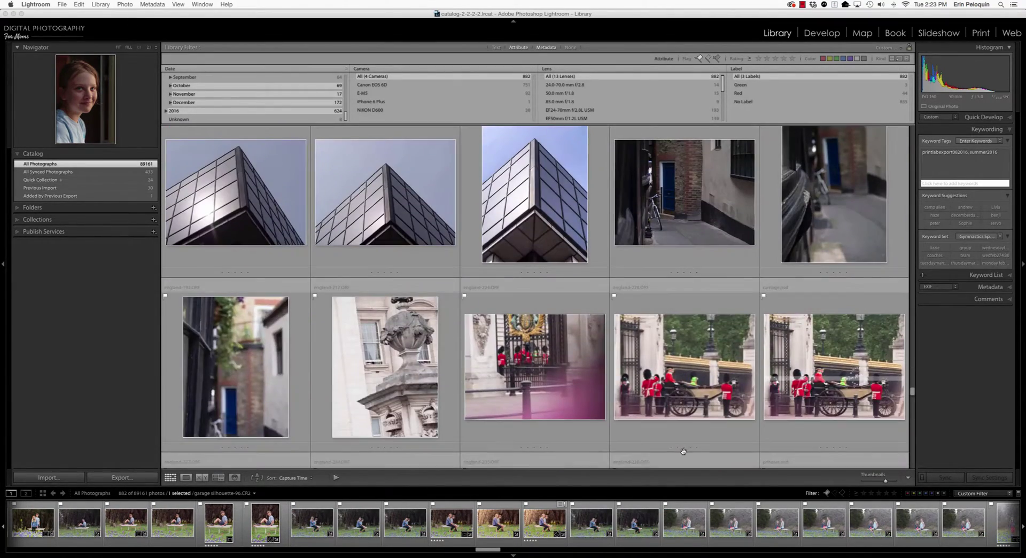
{"action": "scroll", "coordinate": [688, 428], "scroll_direction": "down", "scroll_amount": 10}
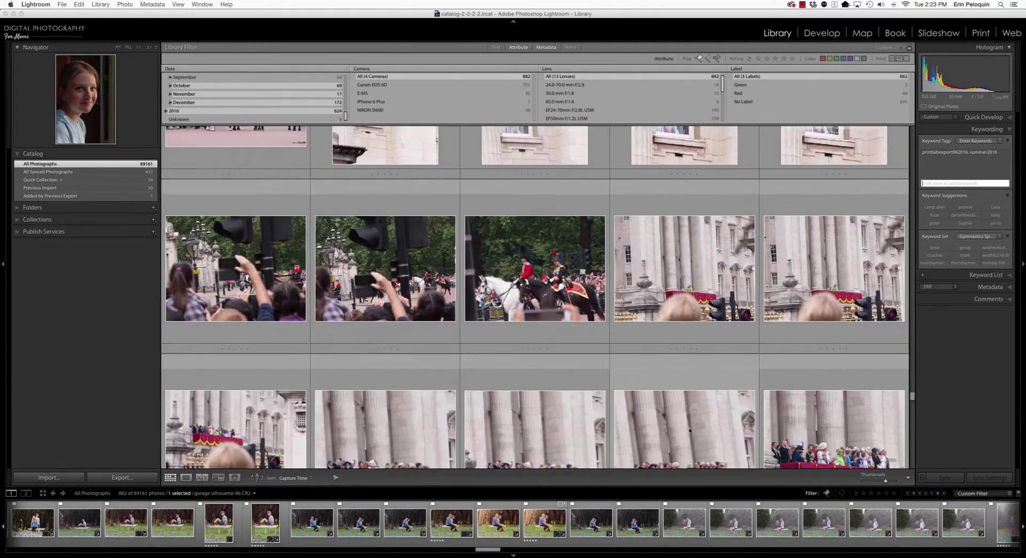
{"action": "scroll", "coordinate": [689, 430], "scroll_direction": "down", "scroll_amount": 4}
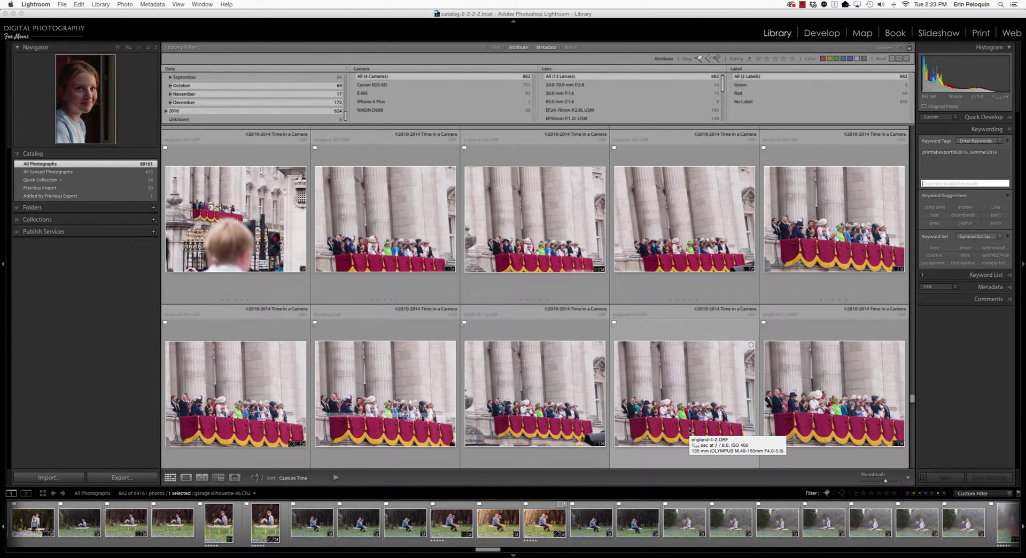
{"action": "left_click", "coordinate": [216, 386]}
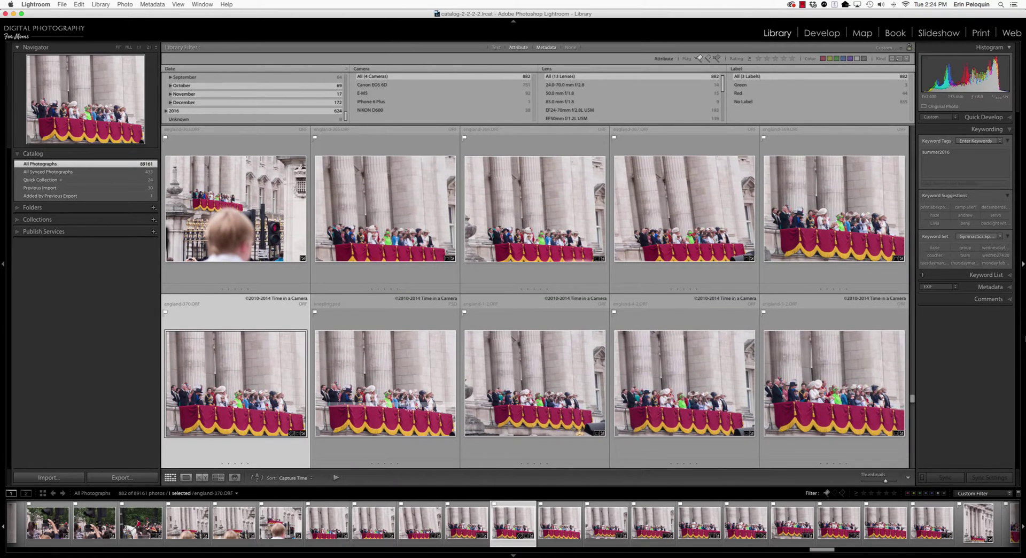
{"action": "left_click", "coordinate": [934, 207]}
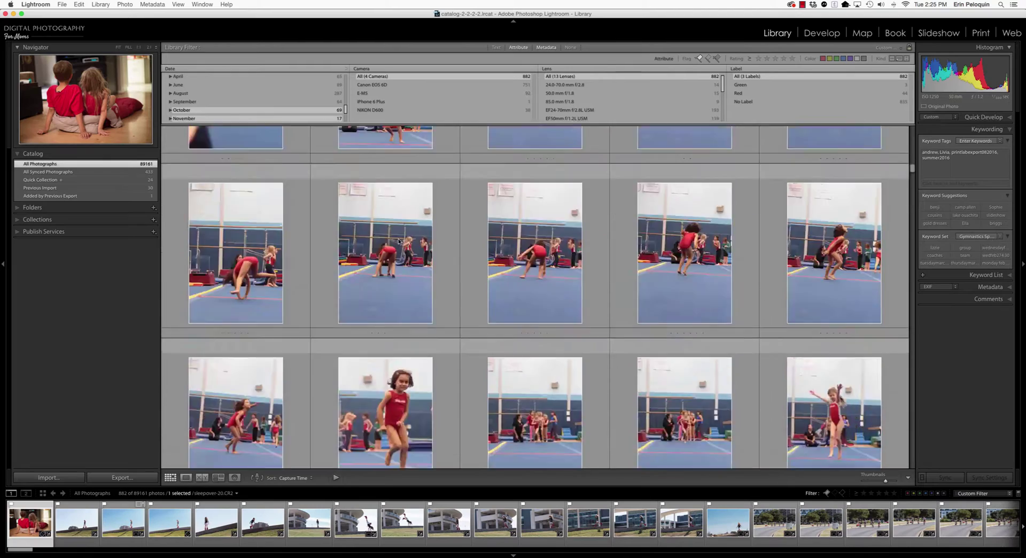
{"action": "scroll", "coordinate": [398, 242], "scroll_direction": "down", "scroll_amount": 5}
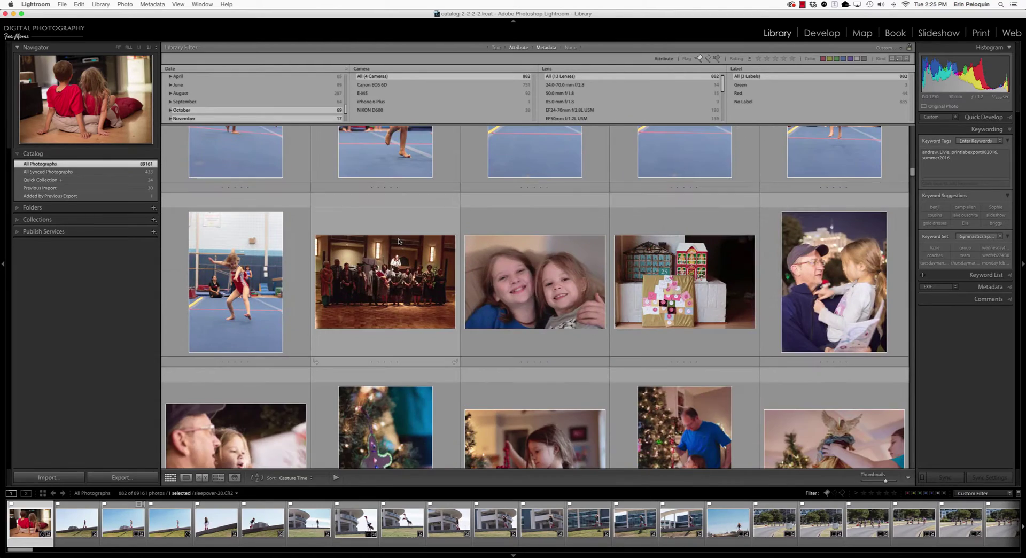
{"action": "scroll", "coordinate": [399, 242], "scroll_direction": "down", "scroll_amount": 10}
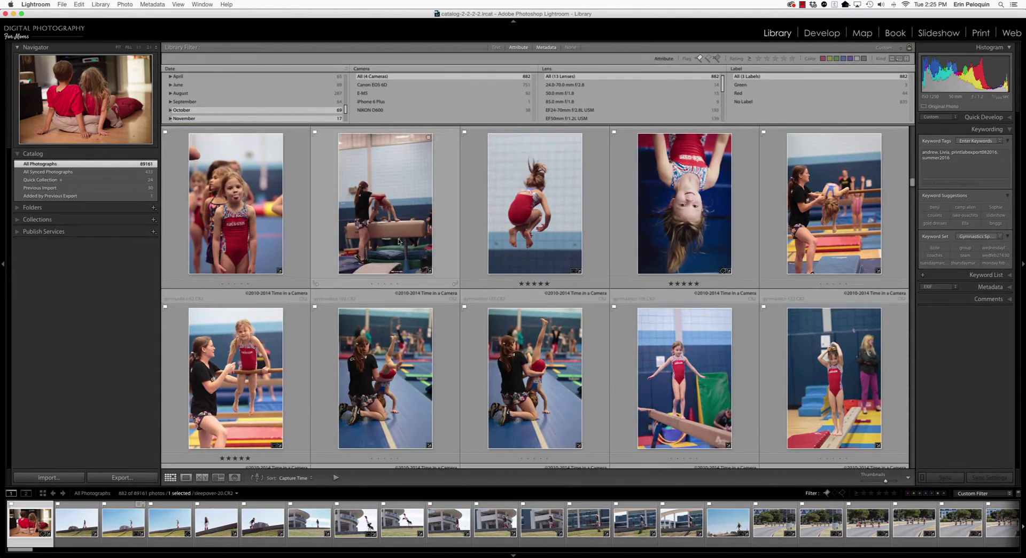
{"action": "scroll", "coordinate": [398, 241], "scroll_direction": "down", "scroll_amount": 4}
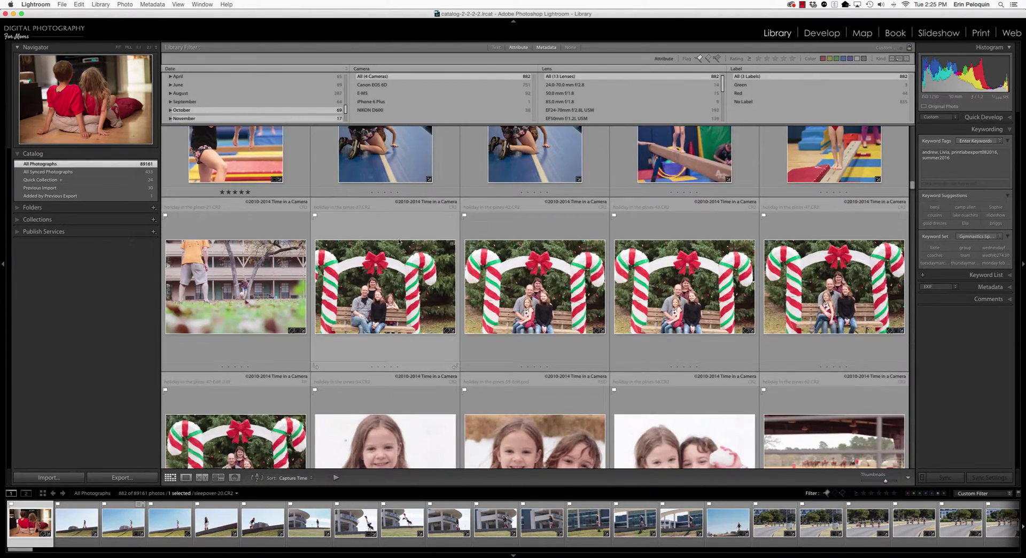
{"action": "scroll", "coordinate": [398, 241], "scroll_direction": "down", "scroll_amount": 1}
{"action": "scroll", "coordinate": [399, 241], "scroll_direction": "up", "scroll_amount": 5}
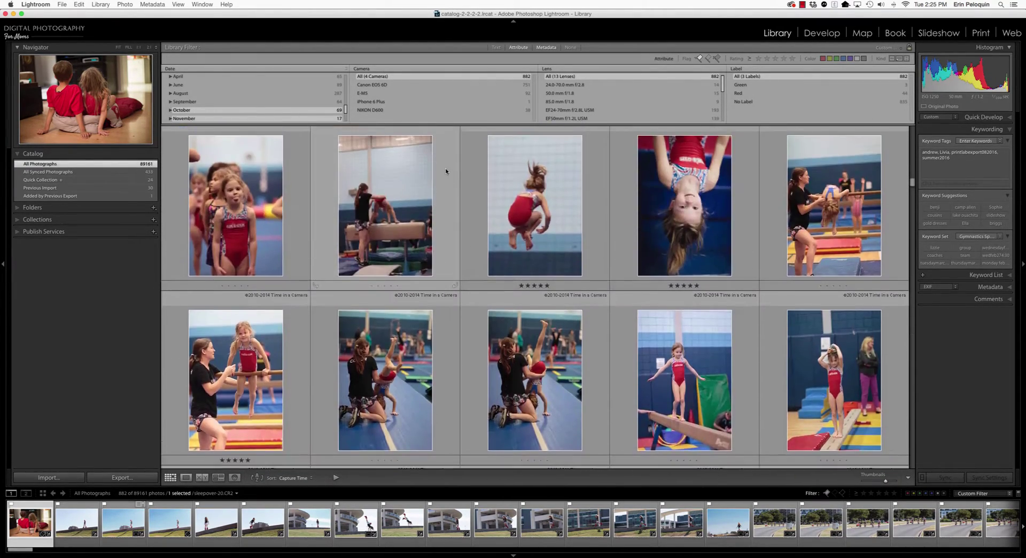
Text-search the library for 'printlabexp' and select all 10 matching photos.
{"action": "left_click", "coordinate": [498, 47]}
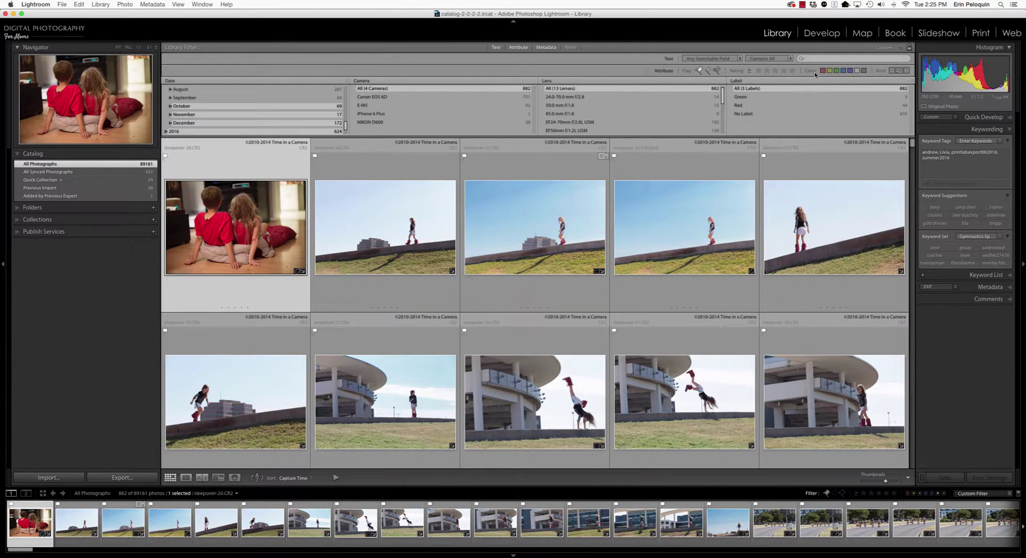
{"action": "left_click", "coordinate": [813, 59]}
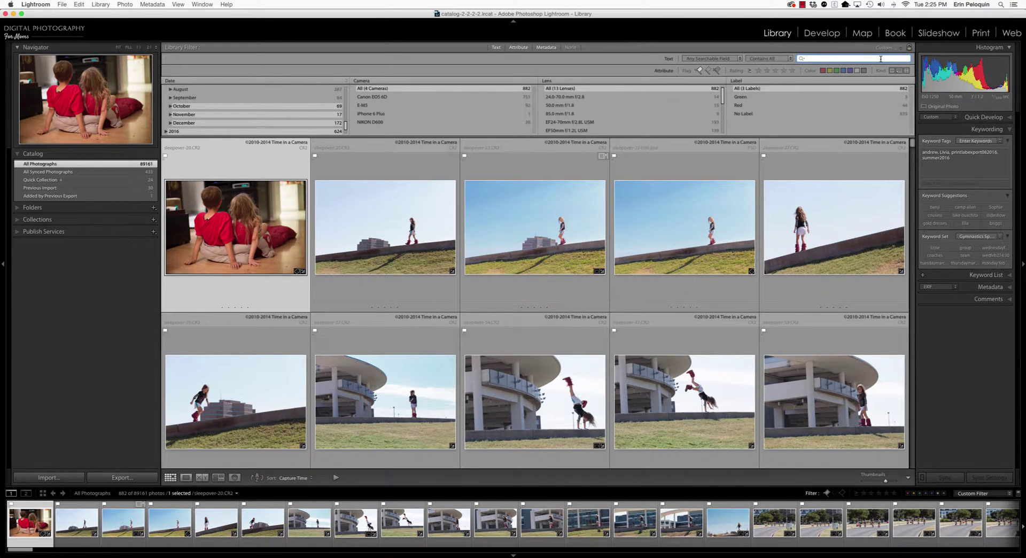
{"action": "type", "text": "printlabexpor"}
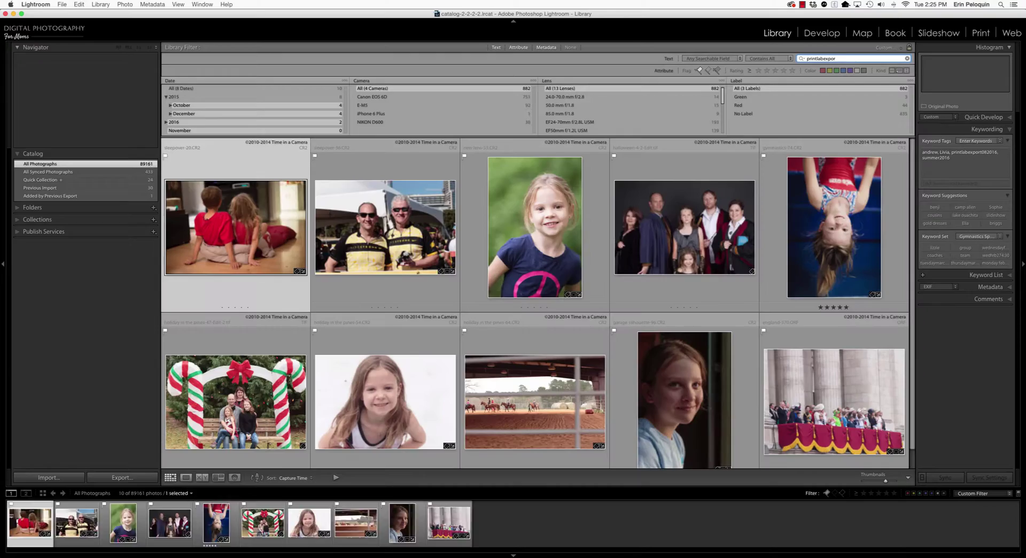
{"action": "scroll", "coordinate": [719, 248], "scroll_direction": "down", "scroll_amount": 1}
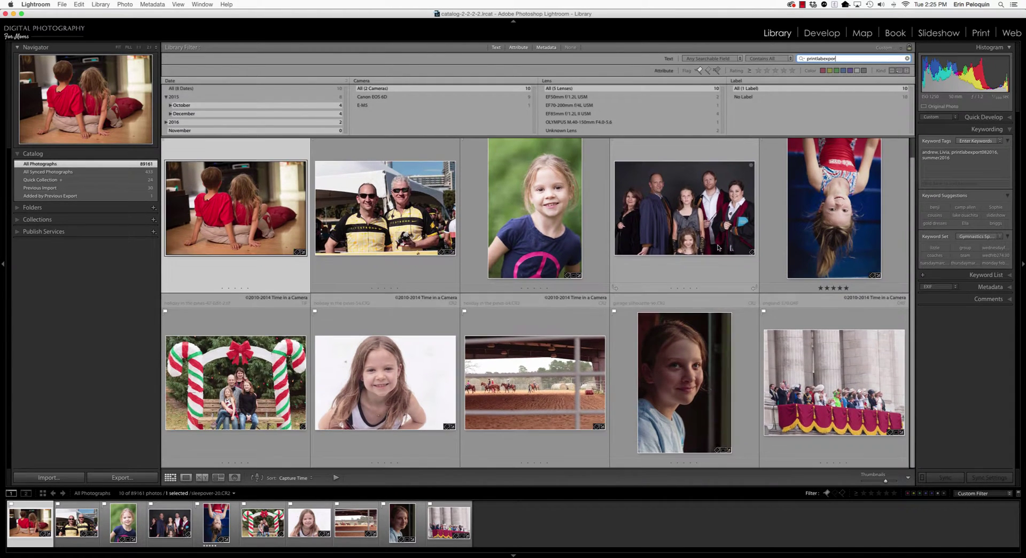
{"action": "scroll", "coordinate": [719, 247], "scroll_direction": "up", "scroll_amount": 1}
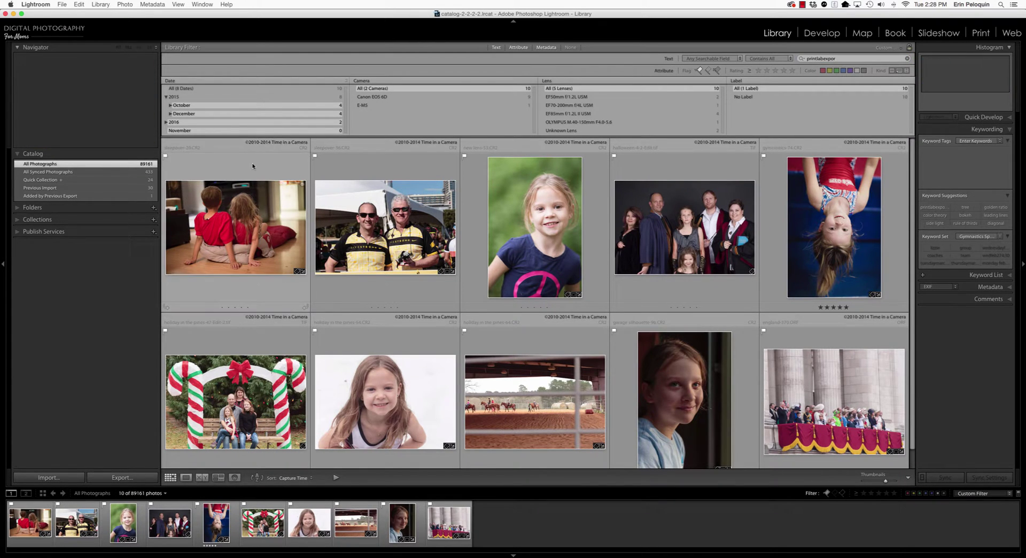
{"action": "left_click", "coordinate": [252, 165]}
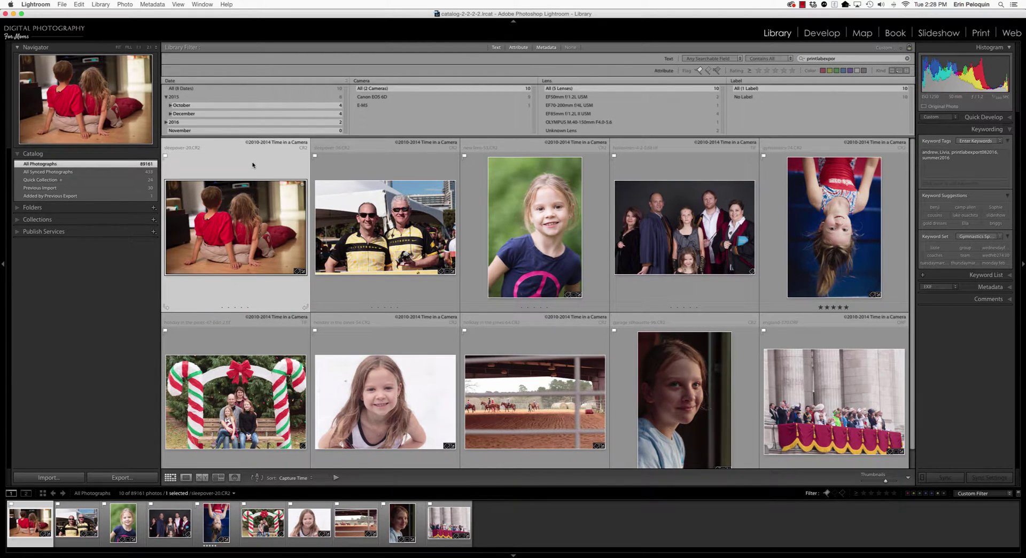
{"action": "key", "text": "super+a"}
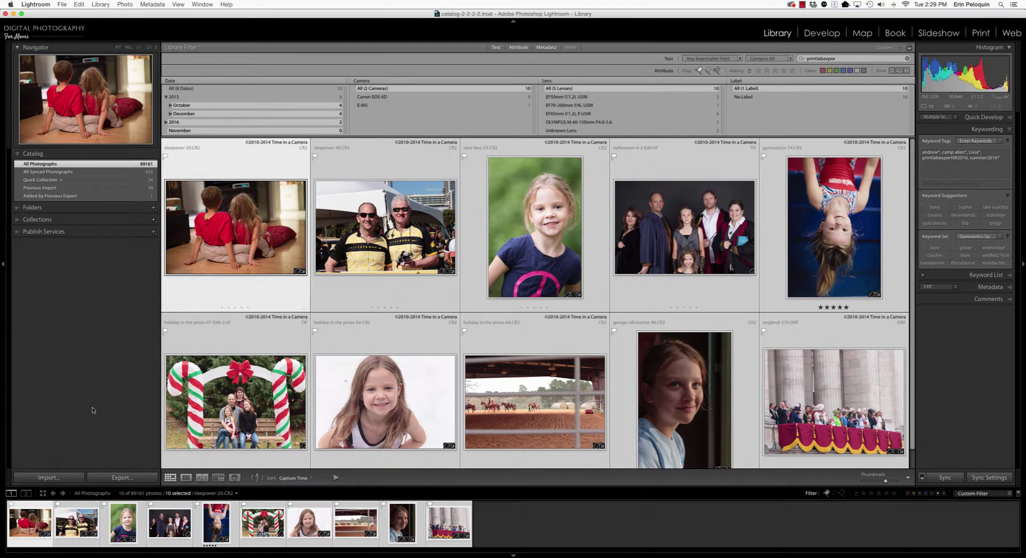
Export the 10 photos to a specific folder: FreeAgent GoFlex Drive > Photos.
{"action": "left_click", "coordinate": [116, 478]}
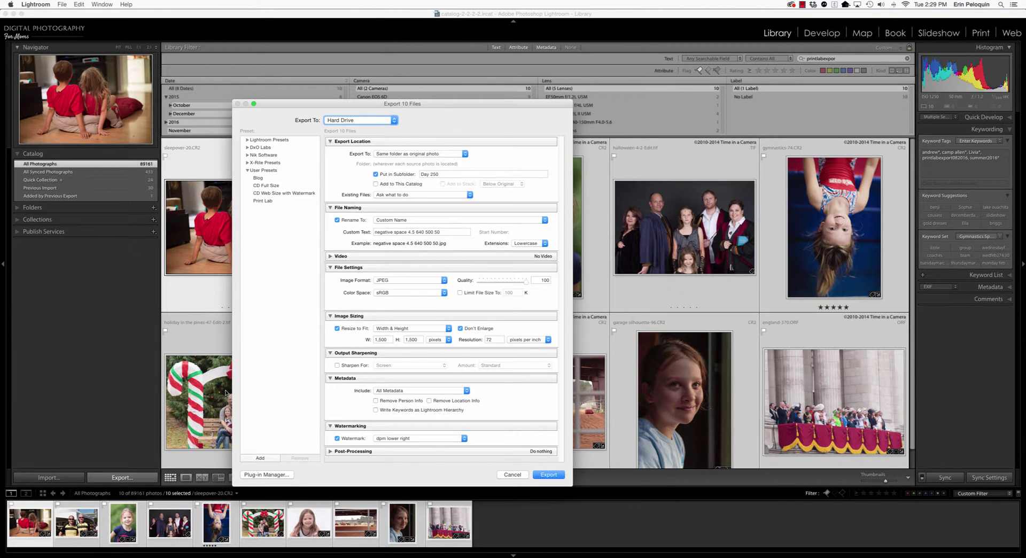
{"action": "left_click", "coordinate": [415, 154]}
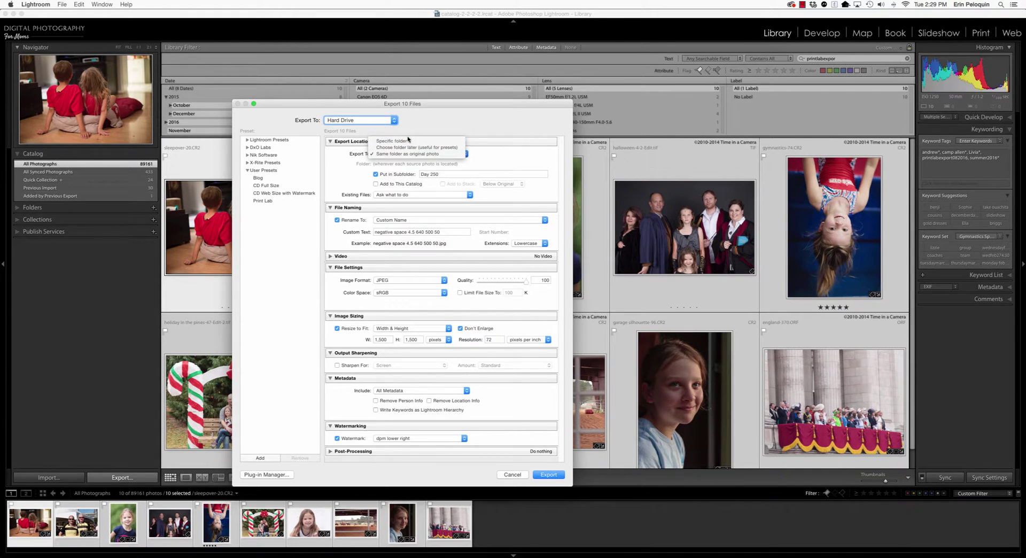
{"action": "left_click", "coordinate": [392, 141]}
{"action": "left_click", "coordinate": [527, 165]}
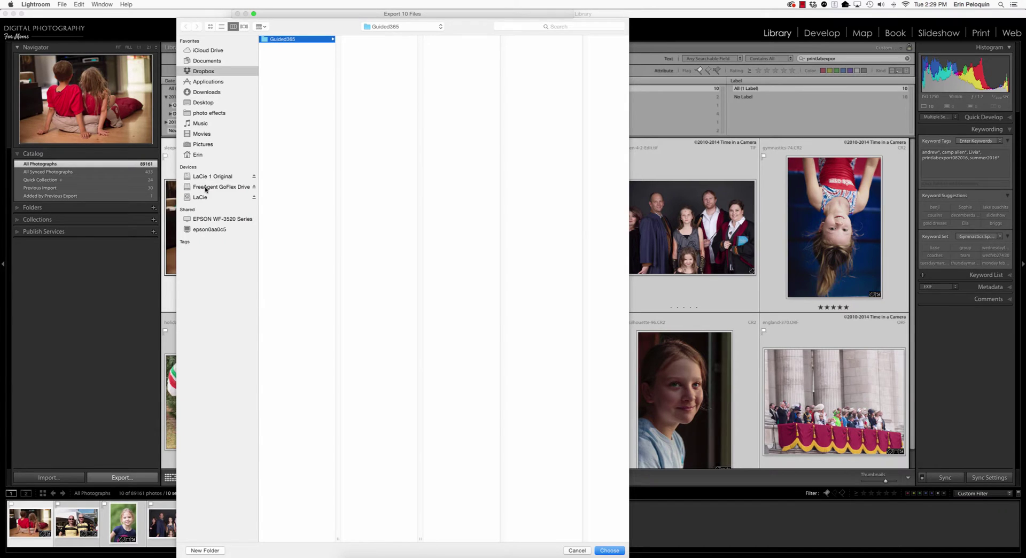
{"action": "left_click", "coordinate": [205, 188]}
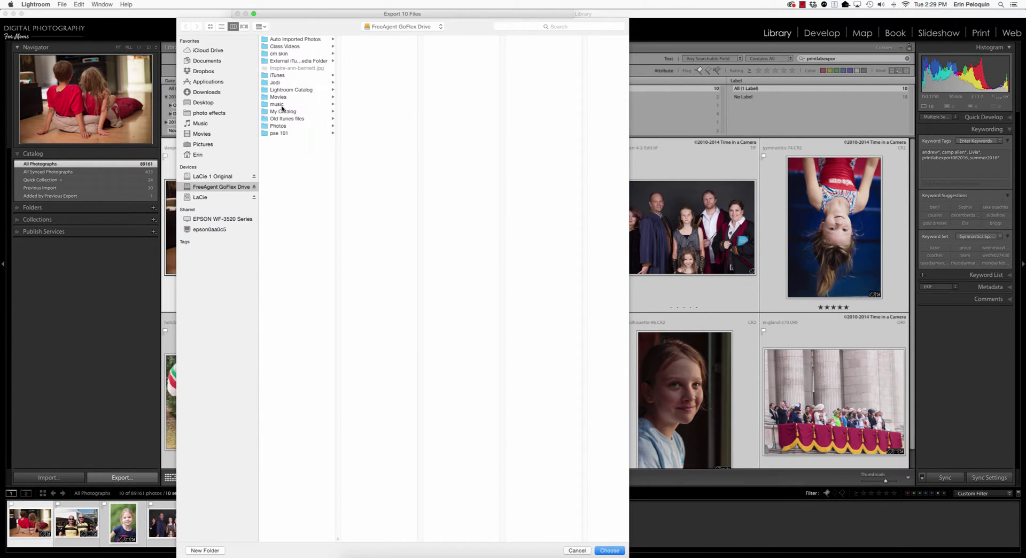
{"action": "left_click", "coordinate": [275, 126]}
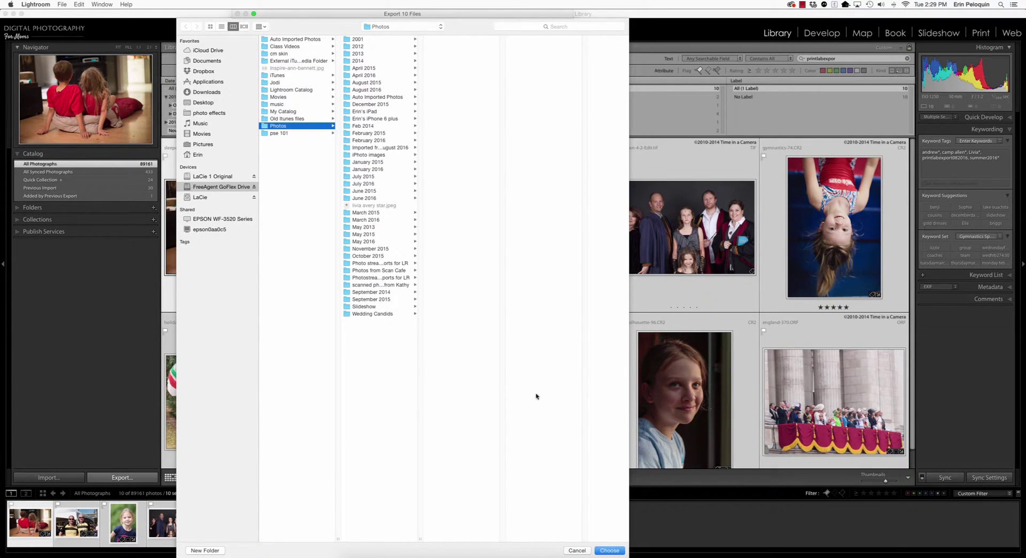
{"action": "left_click", "coordinate": [614, 551]}
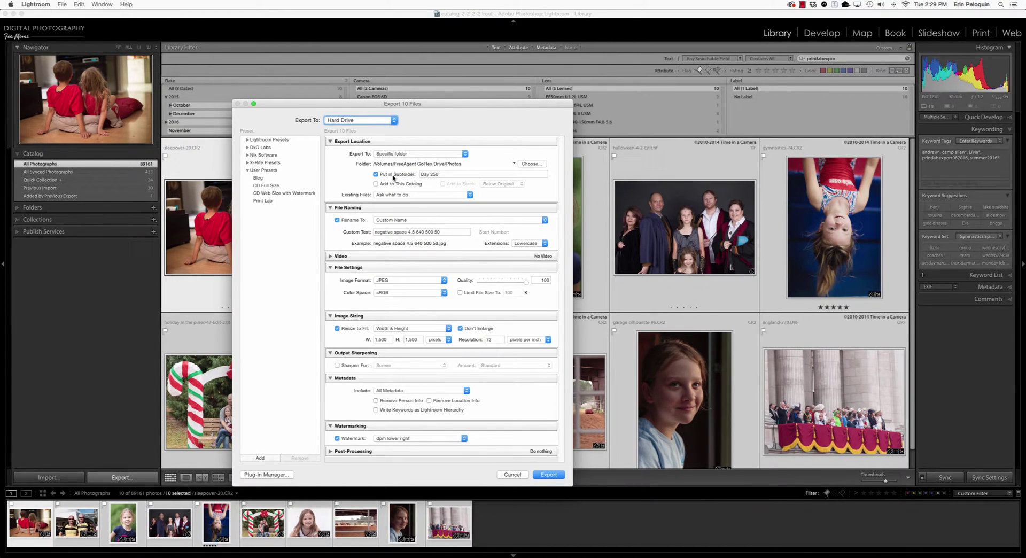
Enable Put in Subfolder and name the subfolder 'Print Lab Export 082016'.
{"action": "left_click", "coordinate": [376, 174]}
{"action": "left_click", "coordinate": [406, 177]}
{"action": "left_click", "coordinate": [436, 174]}
{"action": "type", "text": "Print "}
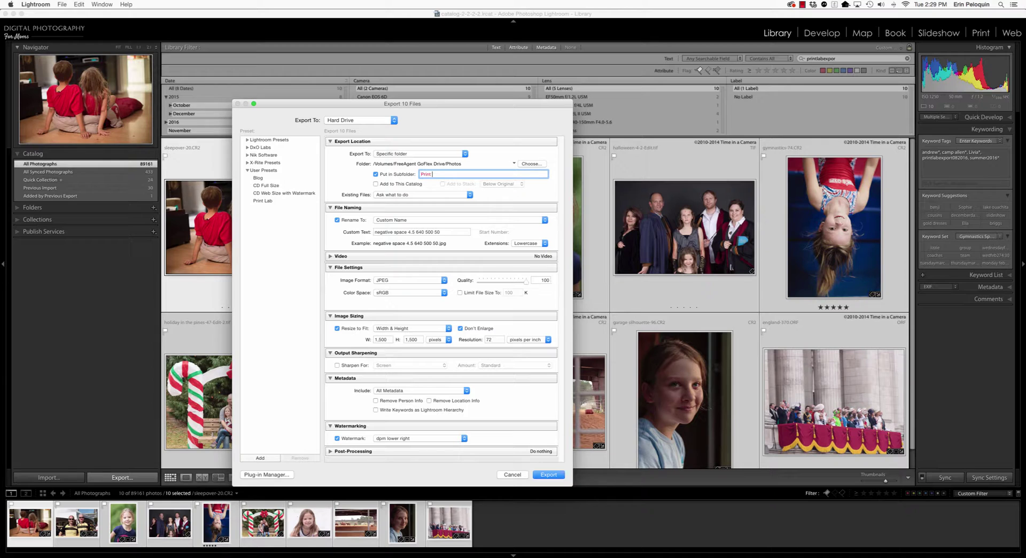
{"action": "type", "text": "Lab Export 082016"}
Replace the file-naming Custom Text with 'to be printed'.
{"action": "left_click", "coordinate": [421, 232]}
{"action": "key", "text": "super+a"}
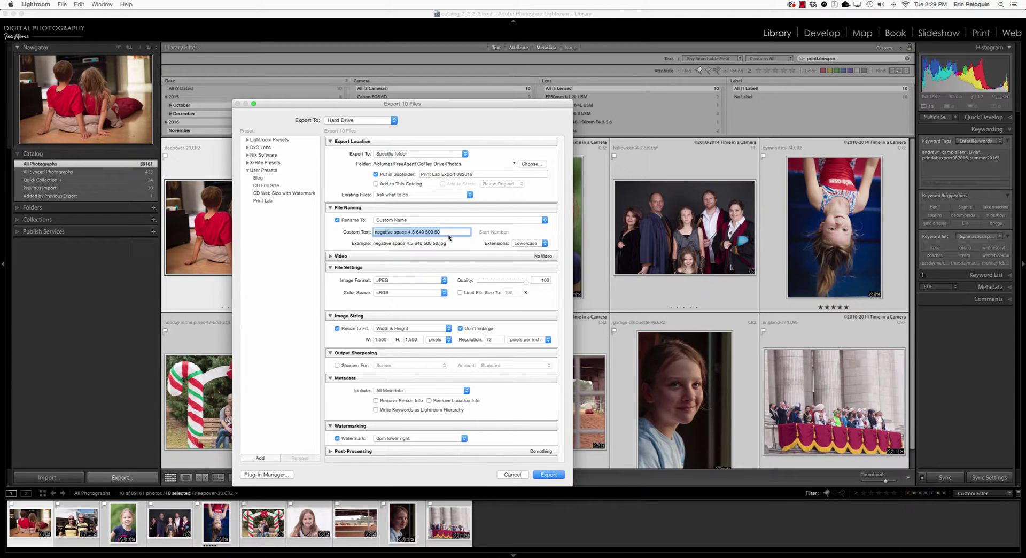
{"action": "type", "text": "to be p"}
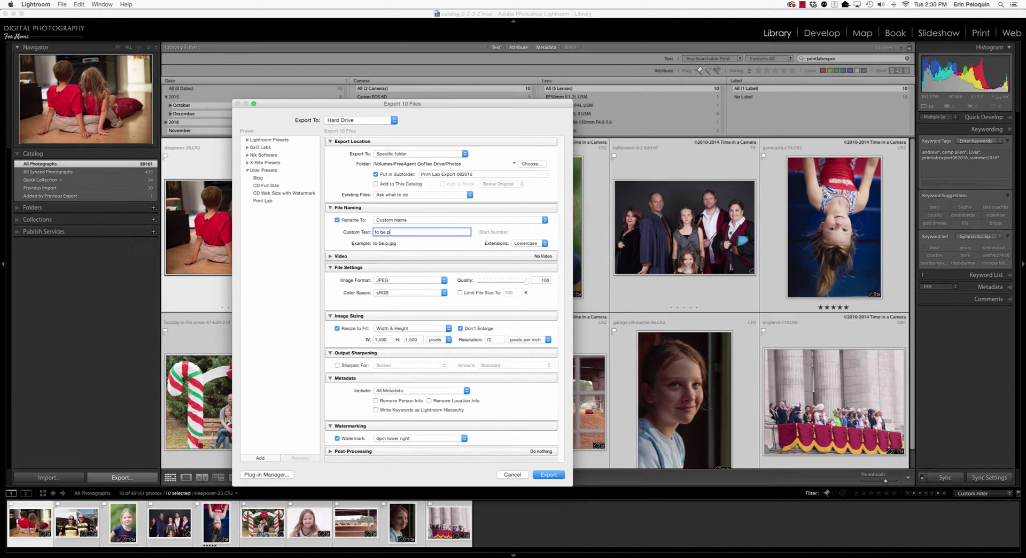
{"action": "type", "text": "rinted"}
Turn off Resize to Fit, sharpen for Matte Paper at Standard amount, and disable the watermark.
{"action": "left_click", "coordinate": [344, 330]}
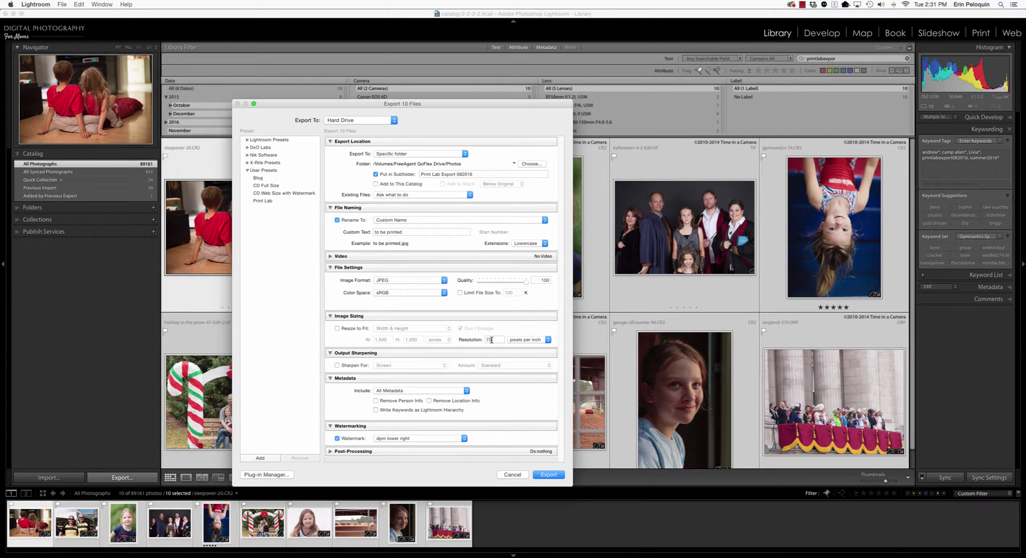
{"action": "left_click", "coordinate": [352, 365]}
{"action": "left_click", "coordinate": [418, 365]}
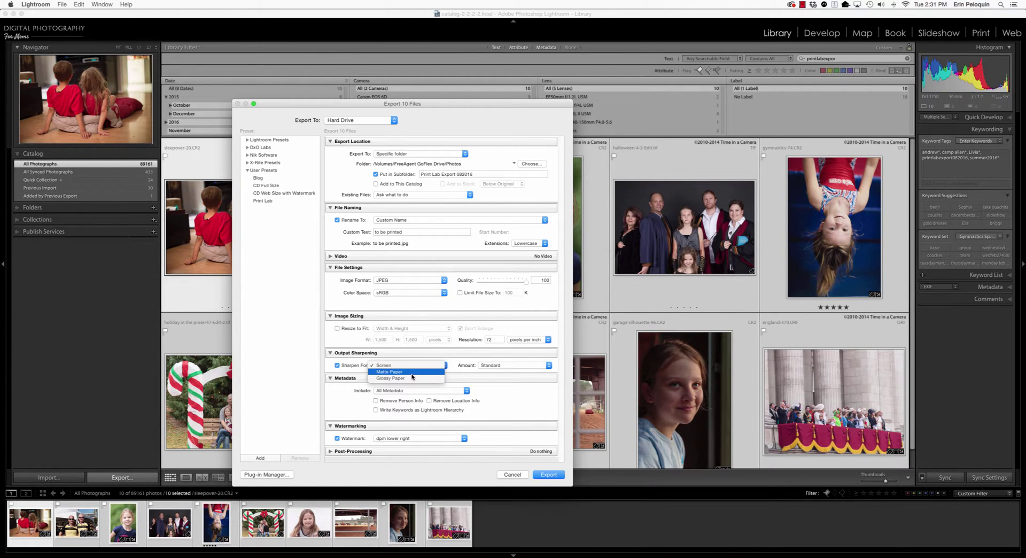
{"action": "left_click", "coordinate": [412, 374]}
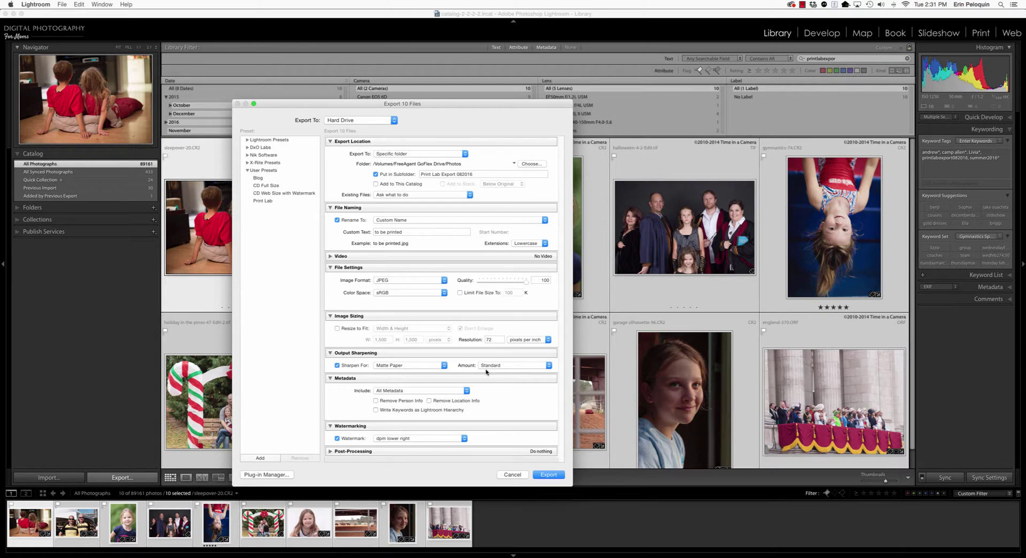
{"action": "left_click", "coordinate": [434, 365]}
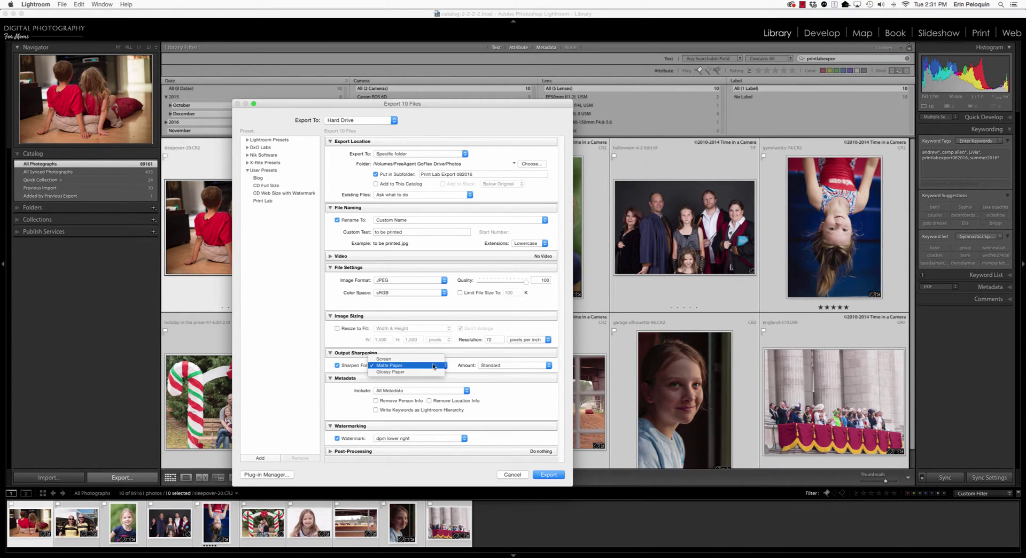
{"action": "left_click", "coordinate": [487, 400]}
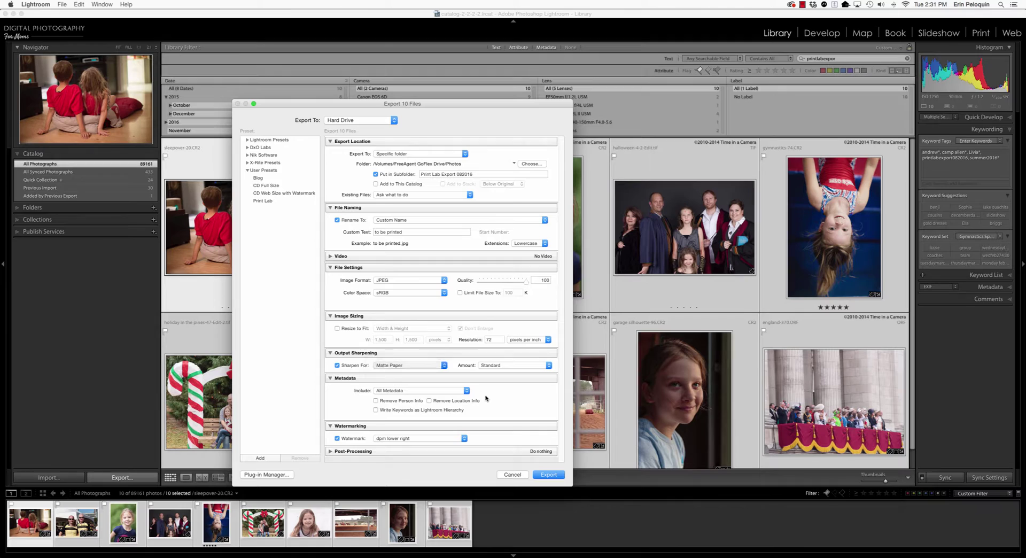
{"action": "left_click", "coordinate": [350, 439]}
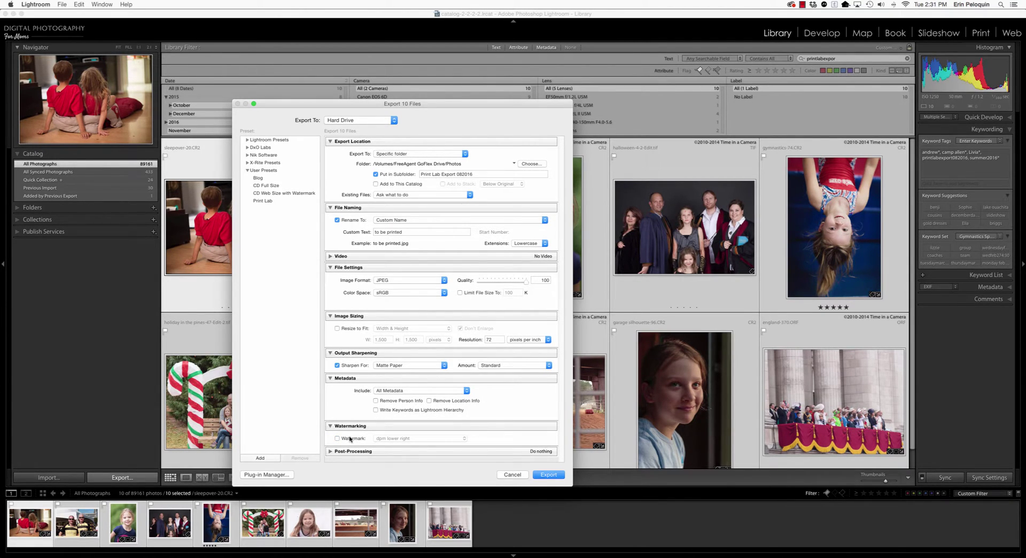
Run the export of the ten photos with these settings.
{"action": "scroll", "coordinate": [358, 431], "scroll_direction": "up", "scroll_amount": 1}
{"action": "left_click", "coordinate": [550, 476]}
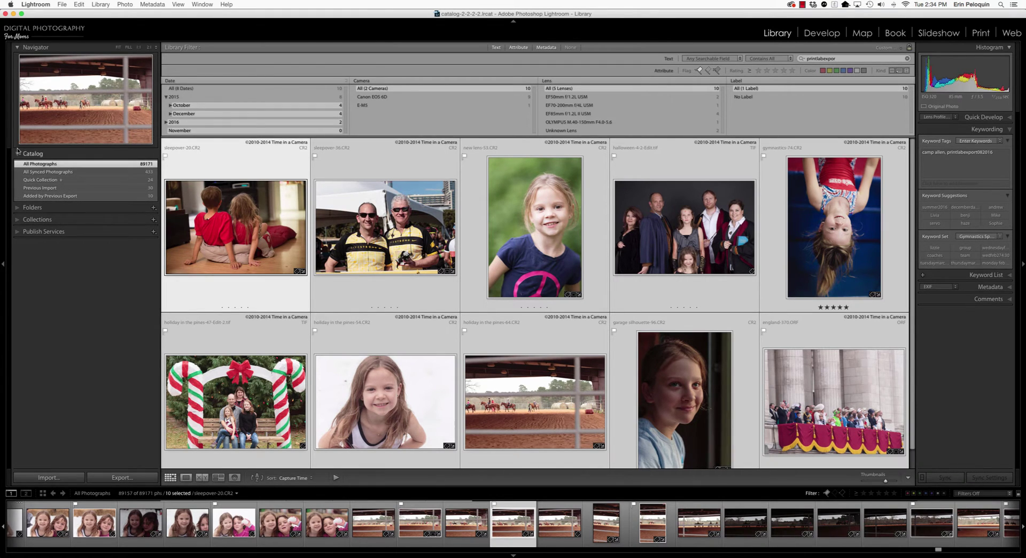
Show Added by Previous Export, then jump to the Print Lab Export 082016 folder.
{"action": "left_click", "coordinate": [62, 197]}
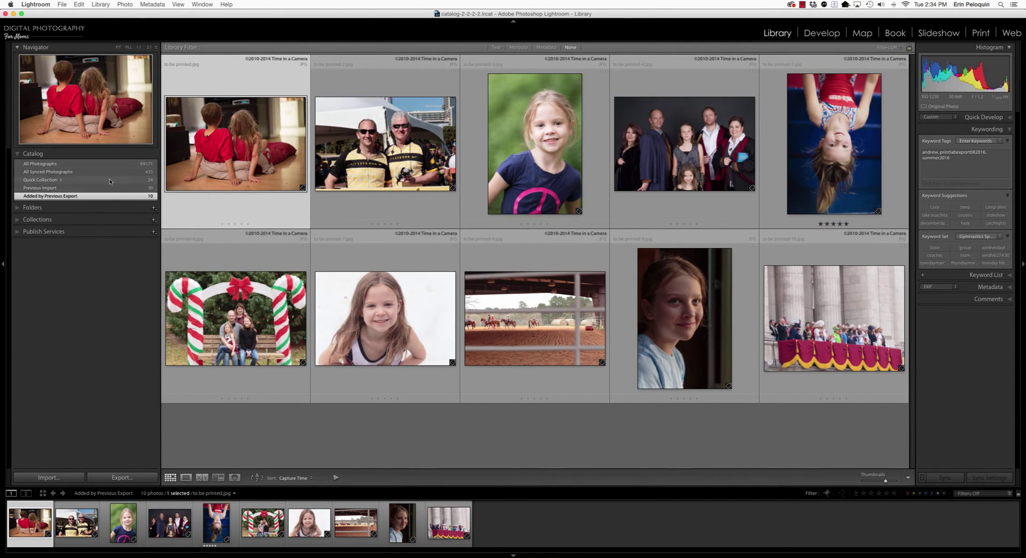
{"action": "right_click", "coordinate": [254, 211]}
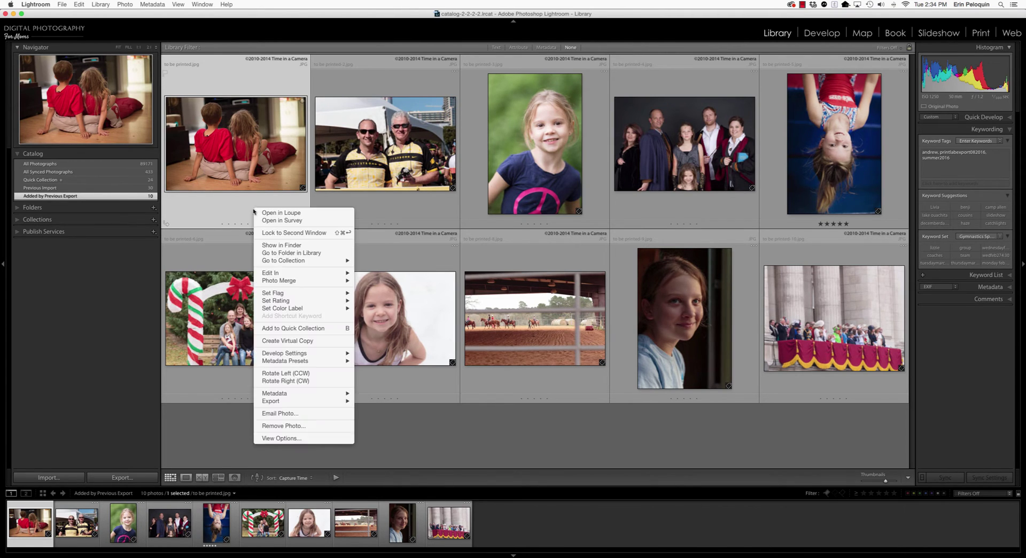
{"action": "left_click", "coordinate": [299, 254]}
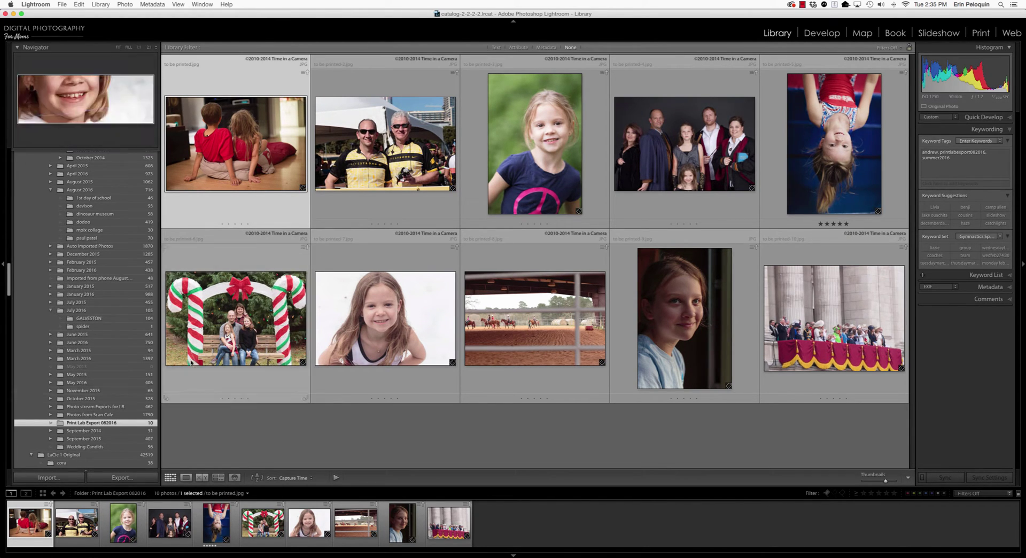
Select all ten exported JPEGs and delete them from disk.
{"action": "key", "text": "super+a"}
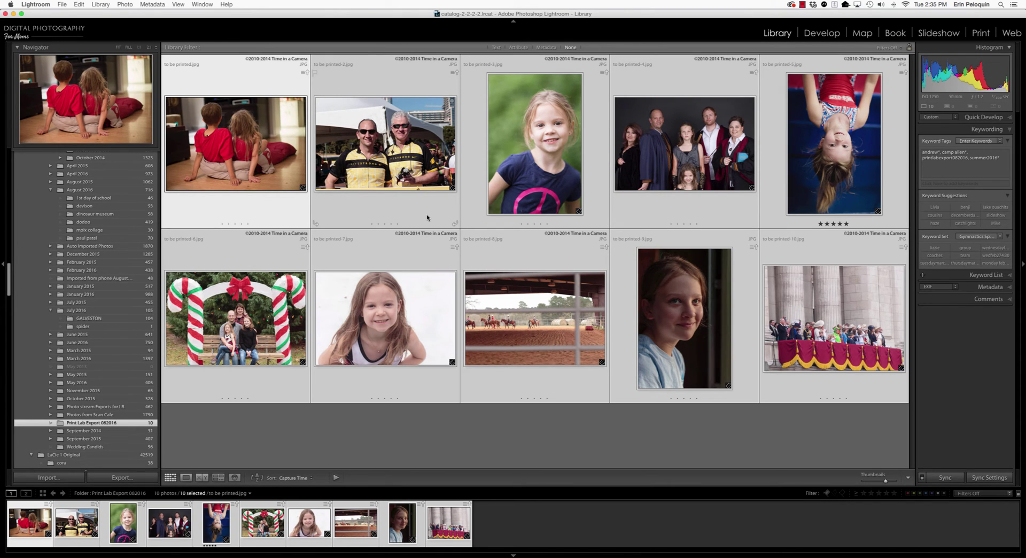
{"action": "right_click", "coordinate": [435, 208]}
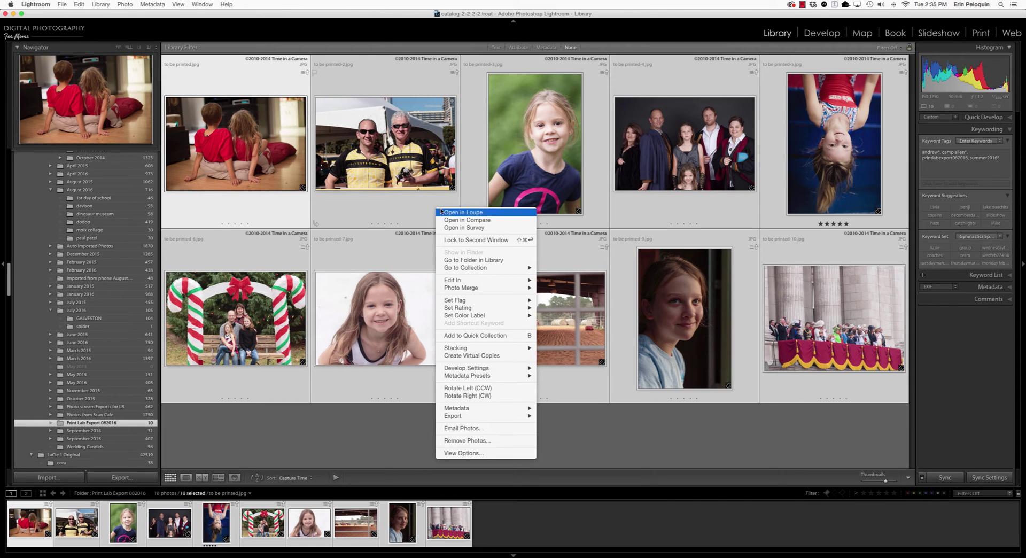
{"action": "left_click", "coordinate": [490, 441]}
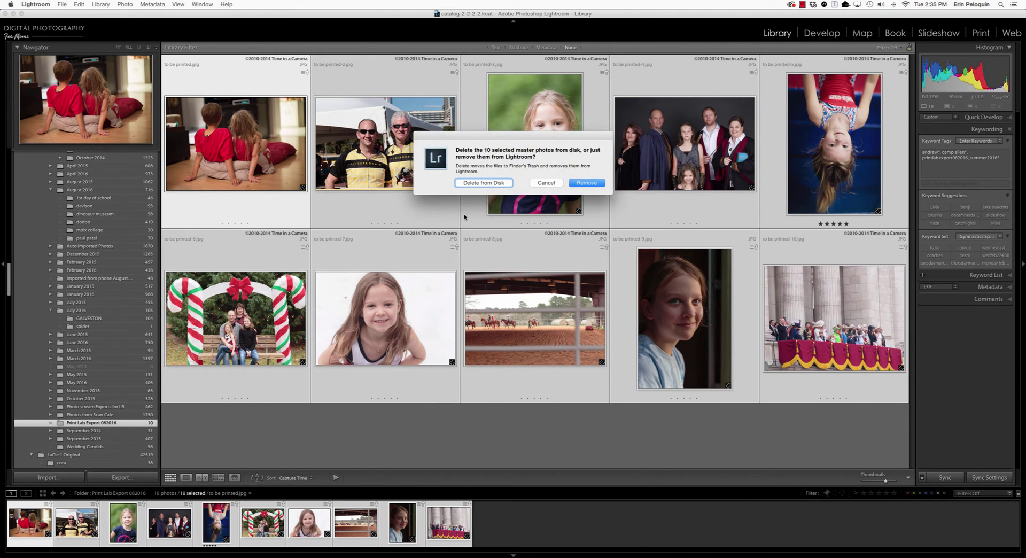
{"action": "left_click", "coordinate": [489, 184]}
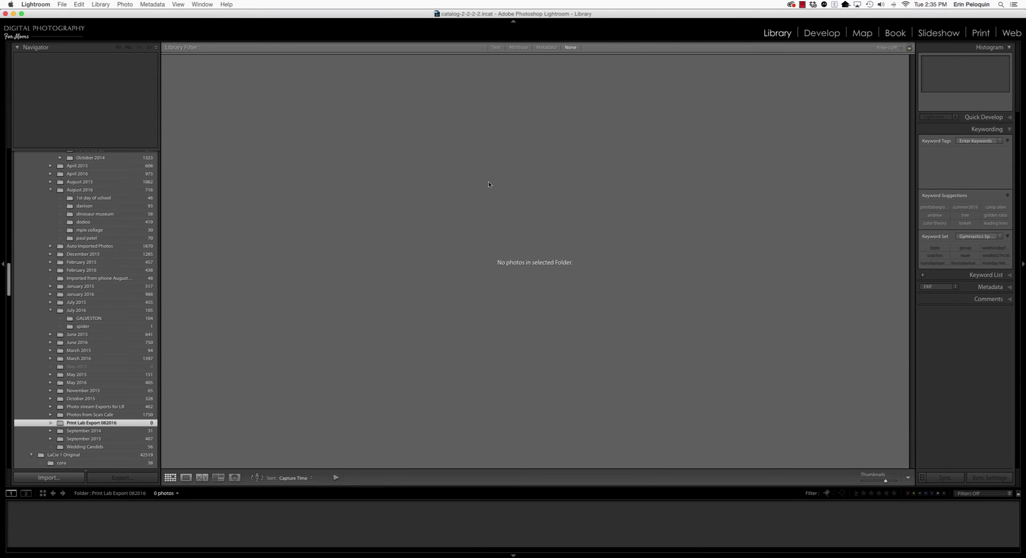
Remove the empty Print Lab Export 082016 folder from the Folders panel.
{"action": "right_click", "coordinate": [76, 425]}
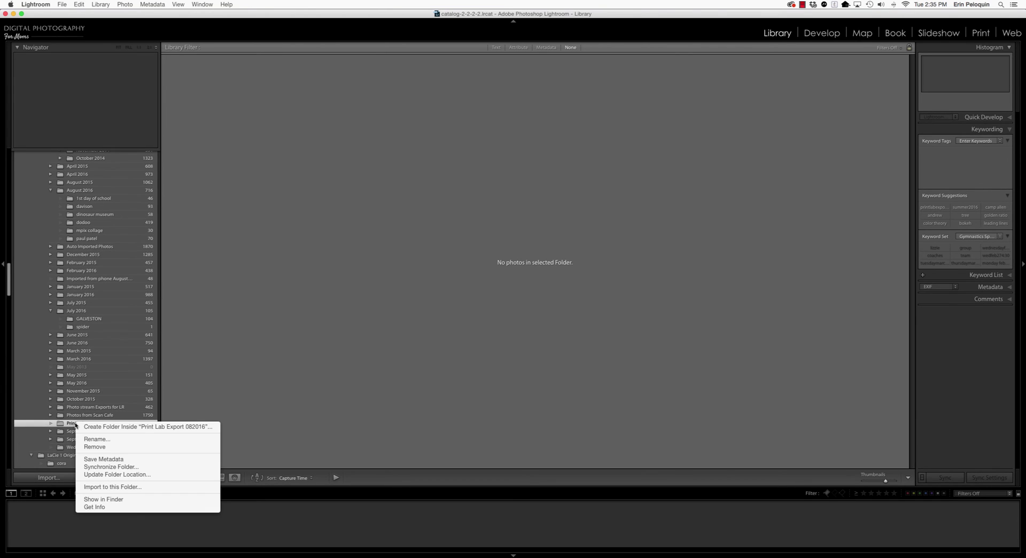
{"action": "left_click", "coordinate": [102, 447]}
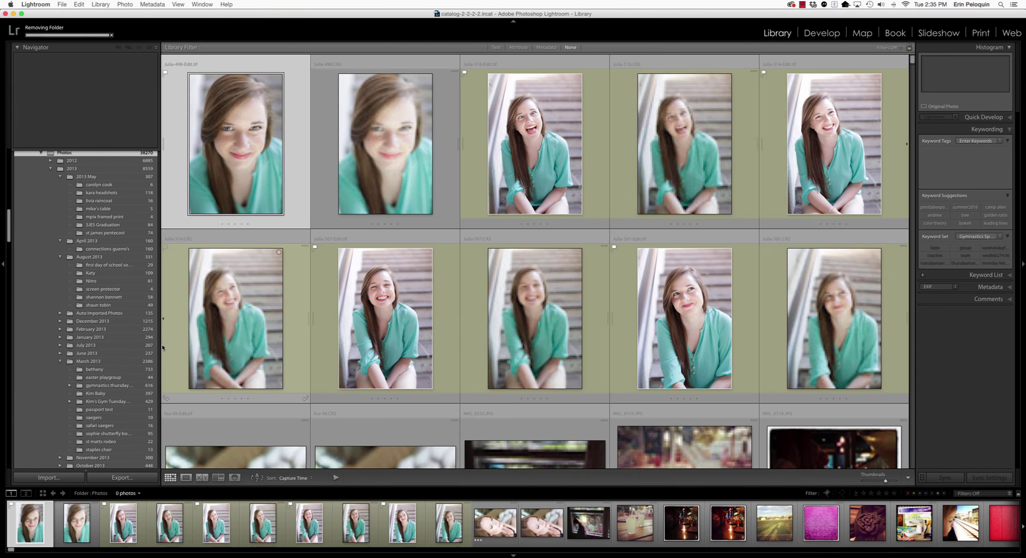